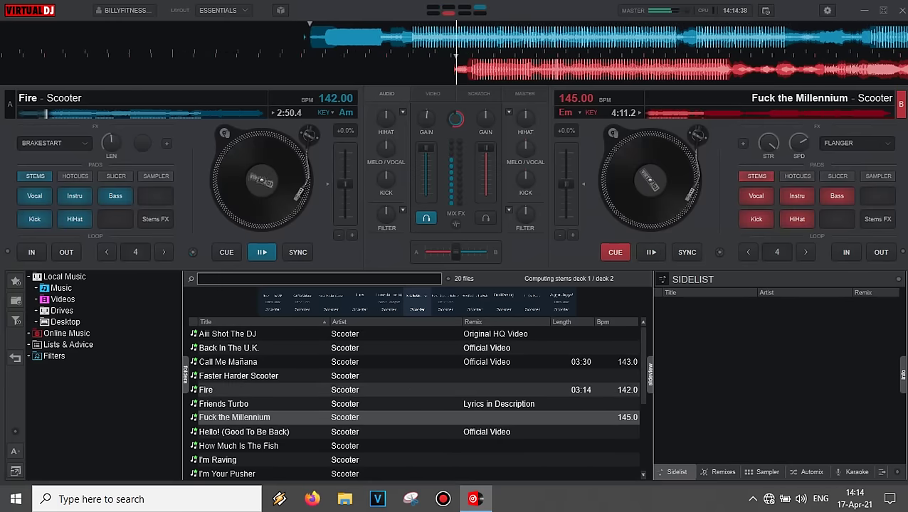
# - Browse the Scooter track list to find a song for the mix
pyautogui.scroll(-2, 416, 399)
pyautogui.scroll(-2, 417, 398)
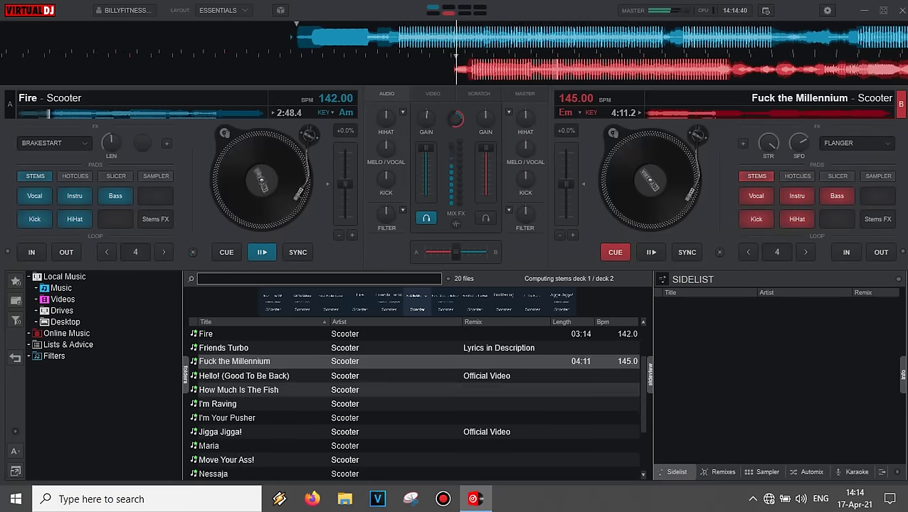
pyautogui.scroll(-2, 417, 399)
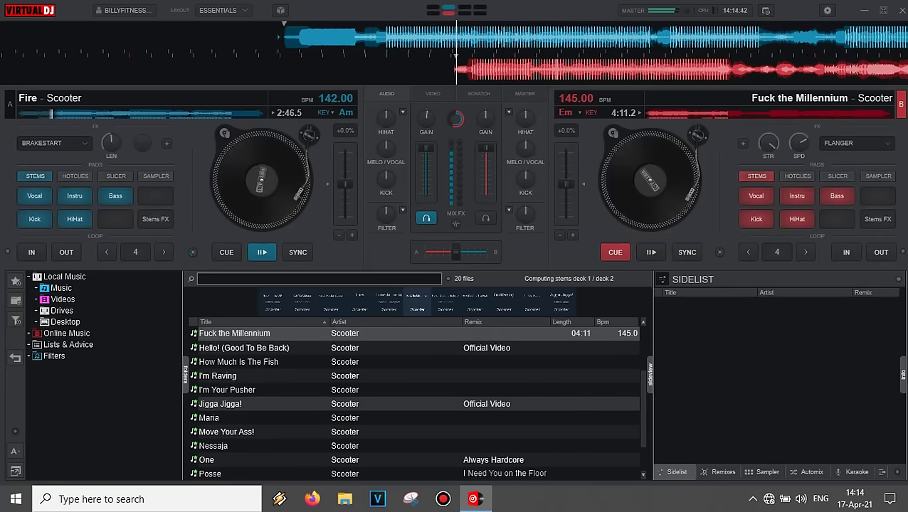
pyautogui.scroll(-3, 416, 398)
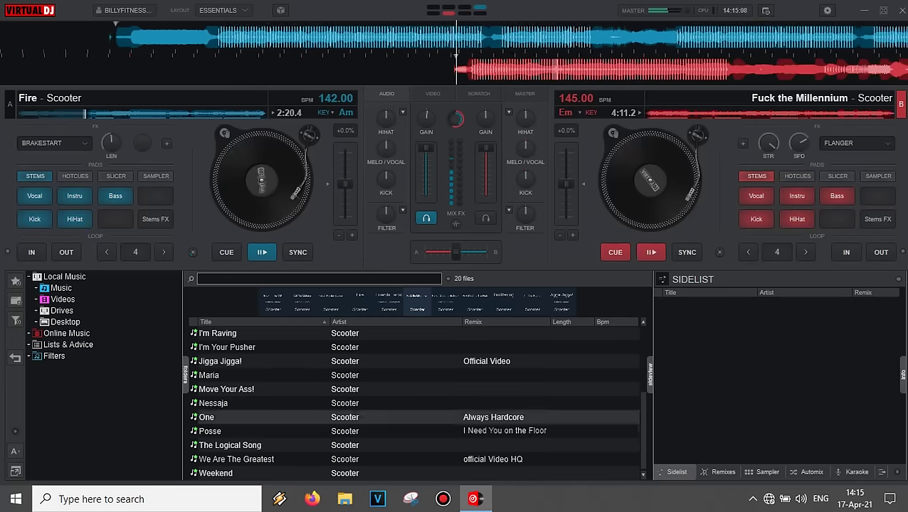
pyautogui.scroll(3, 412, 417)
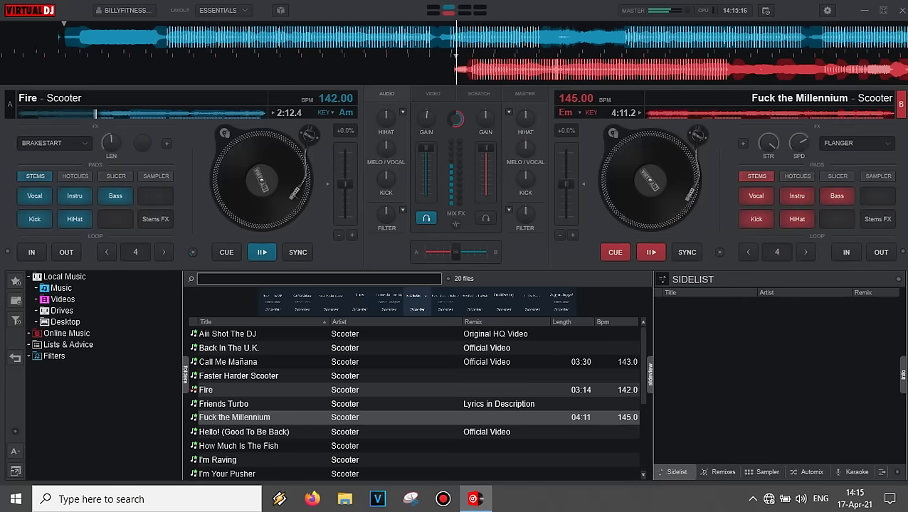
pyautogui.scroll(-3, 416, 398)
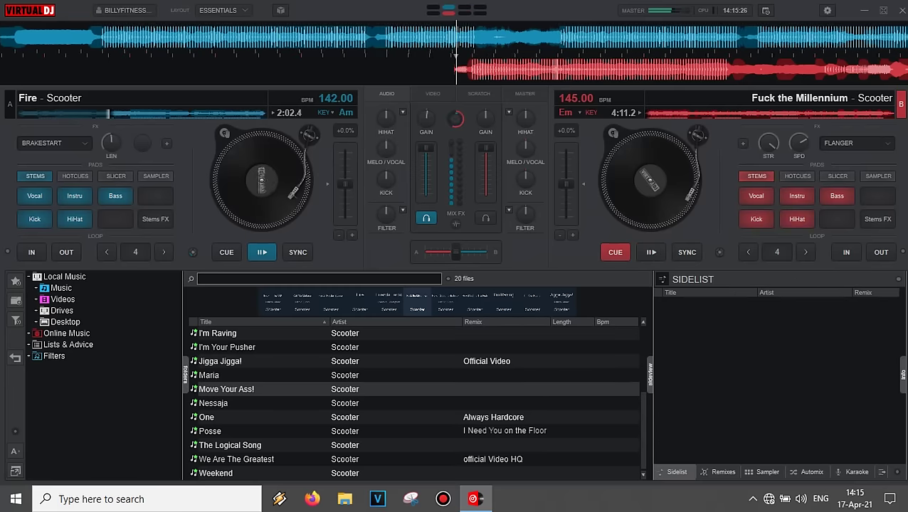
pyautogui.click(214, 403)
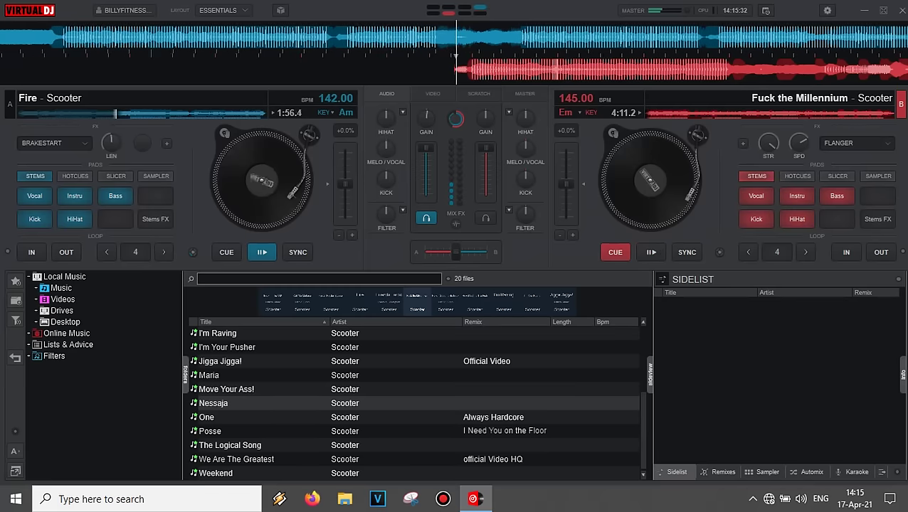
pyautogui.click(206, 417)
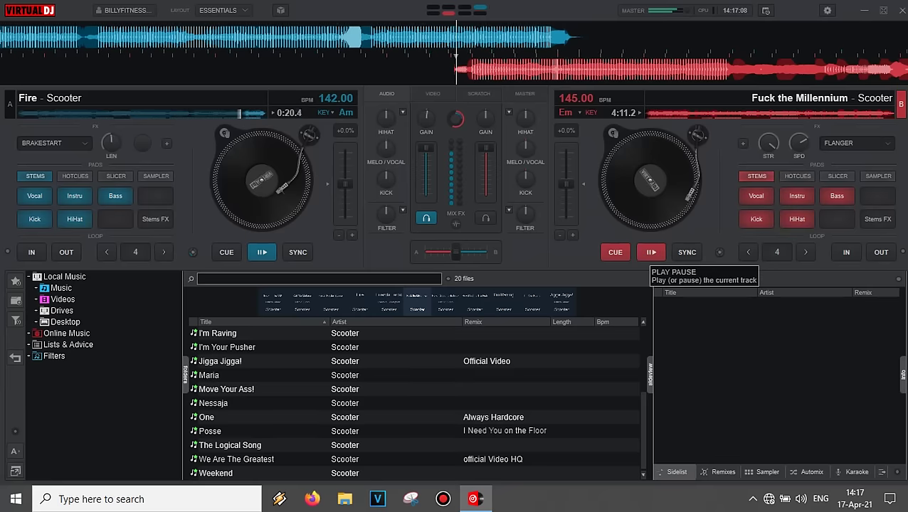
# - Start "Fuck the Millennium" on deck B in sync with deck A and load "Weekend" onto deck A
pyautogui.click(652, 252)
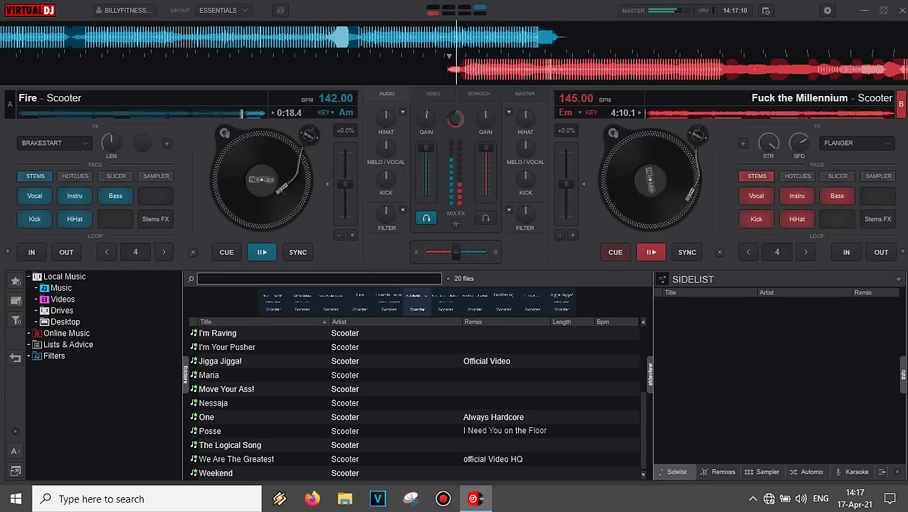
pyautogui.click(687, 252)
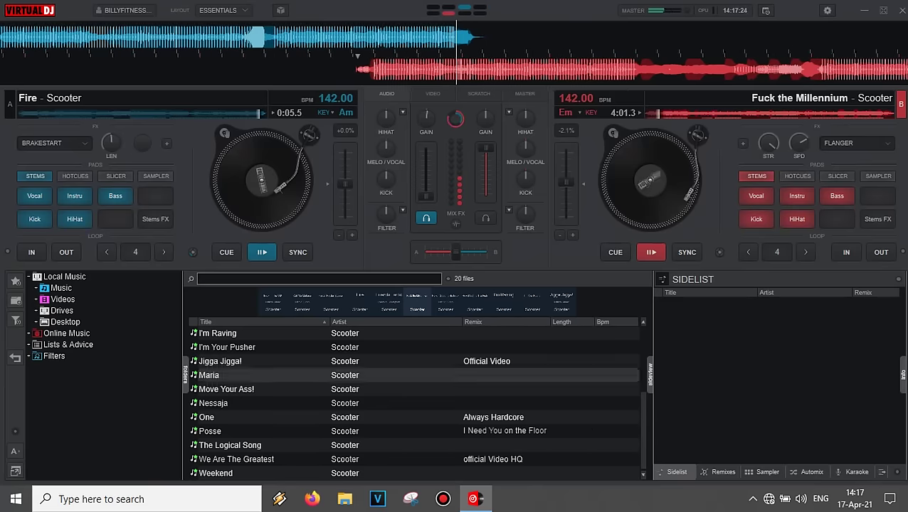
pyautogui.doubleClick(216, 473)
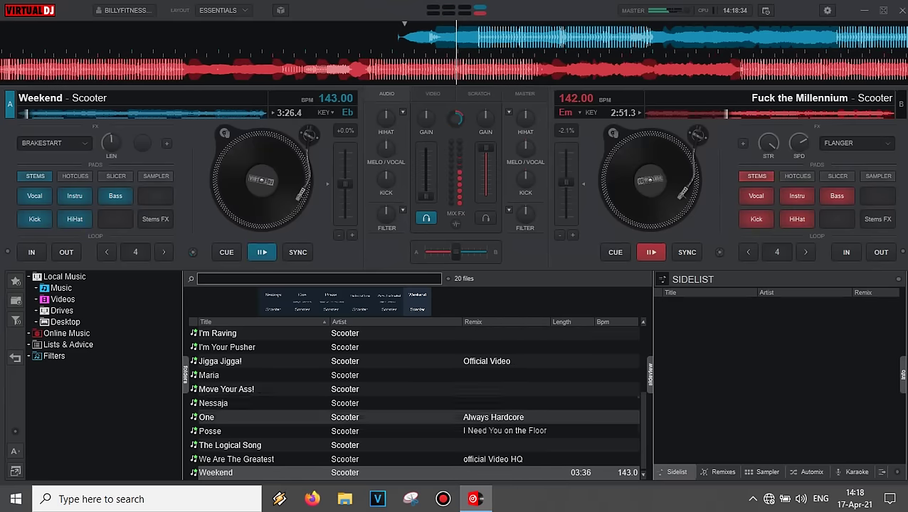
# - Look through the track list from "Faster Harder Scooter" to "The Logical Song" for a follow-up track
pyautogui.scroll(2, 342, 417)
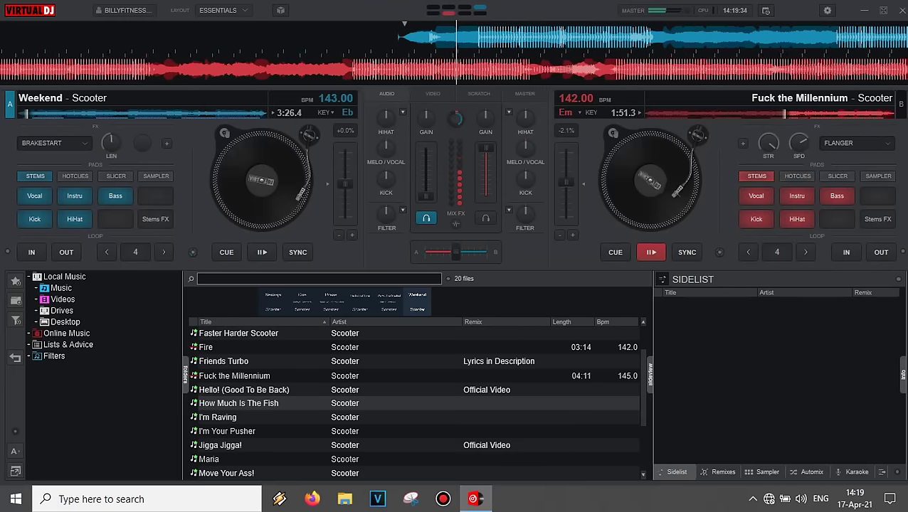
pyautogui.click(244, 389)
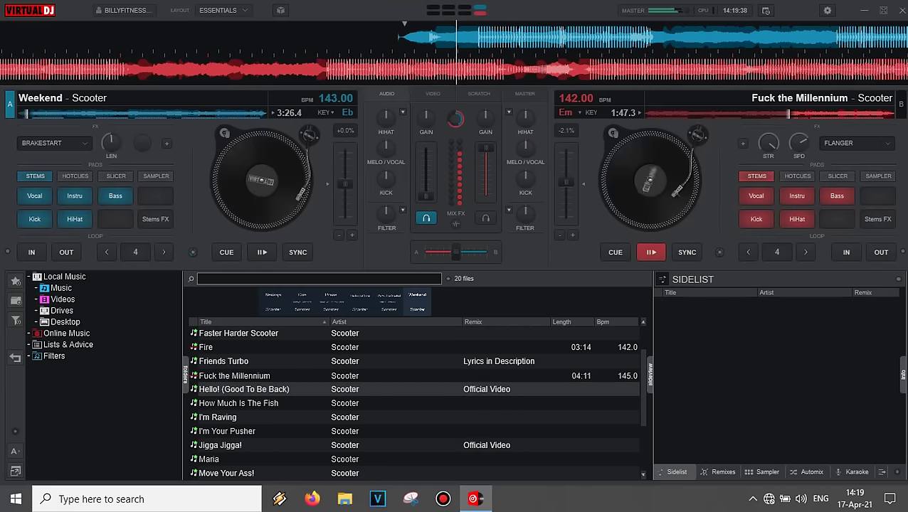
pyautogui.click(238, 403)
pyautogui.click(218, 417)
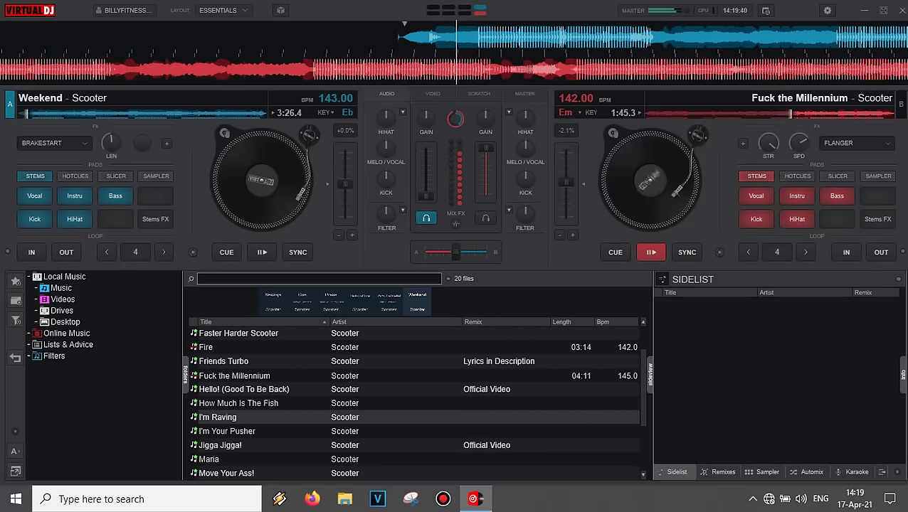
pyautogui.click(227, 431)
pyautogui.scroll(-1, 227, 431)
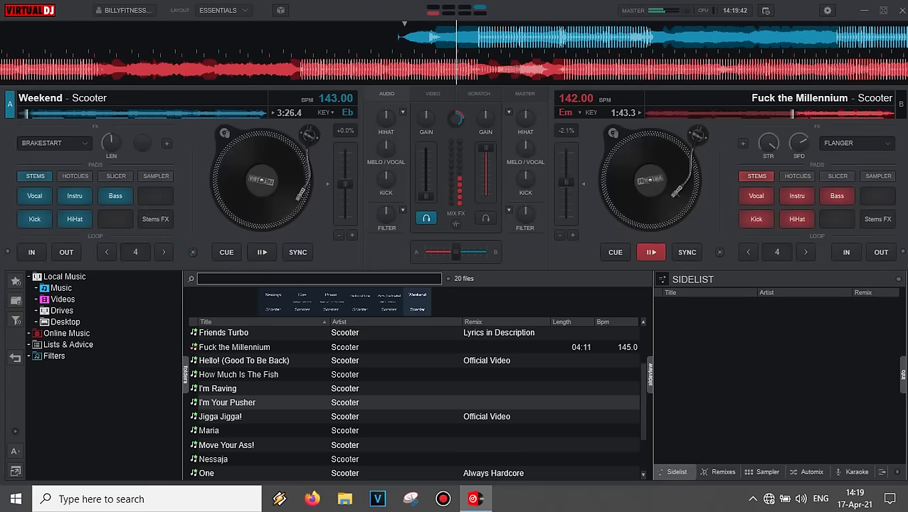
pyautogui.click(220, 417)
pyautogui.click(208, 430)
pyautogui.scroll(-1, 209, 431)
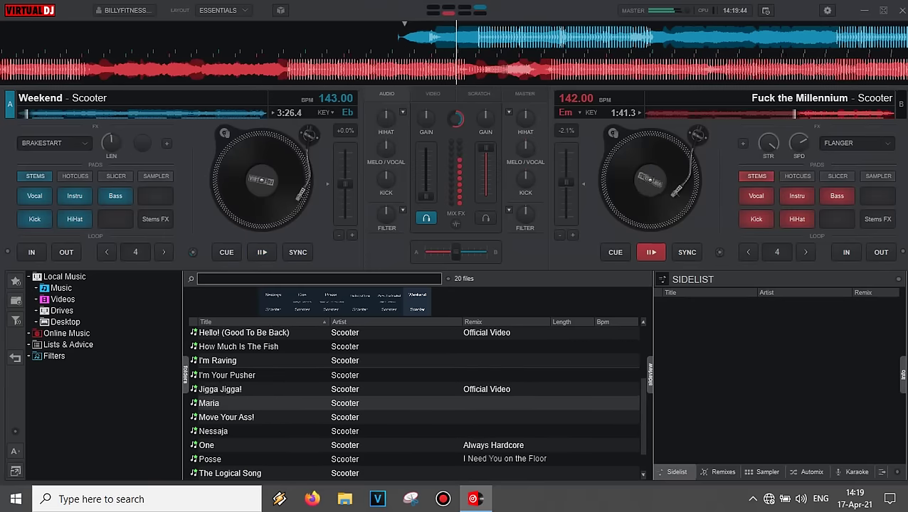
pyautogui.scroll(-1, 209, 430)
pyautogui.click(209, 431)
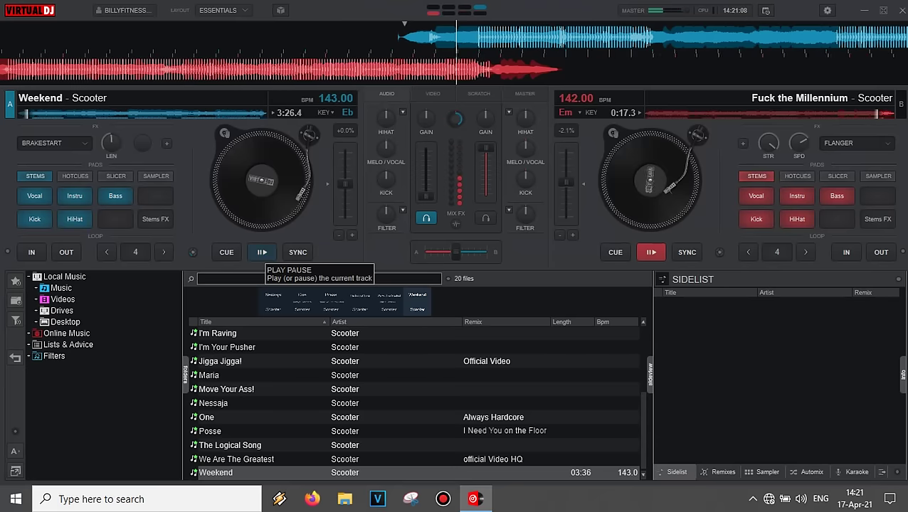
# - Sync "Weekend" on deck A to deck B's tempo and load "How Much Is The Fish" onto deck B
pyautogui.click(297, 252)
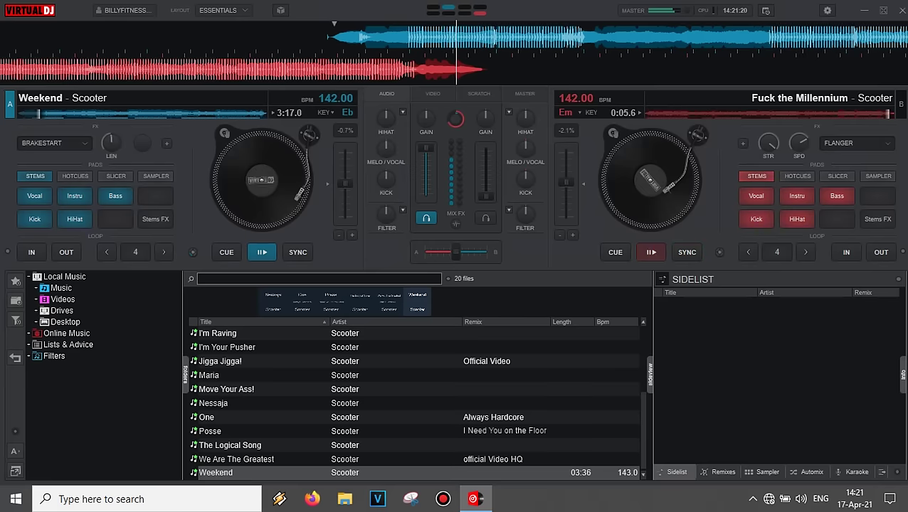
pyautogui.click(227, 389)
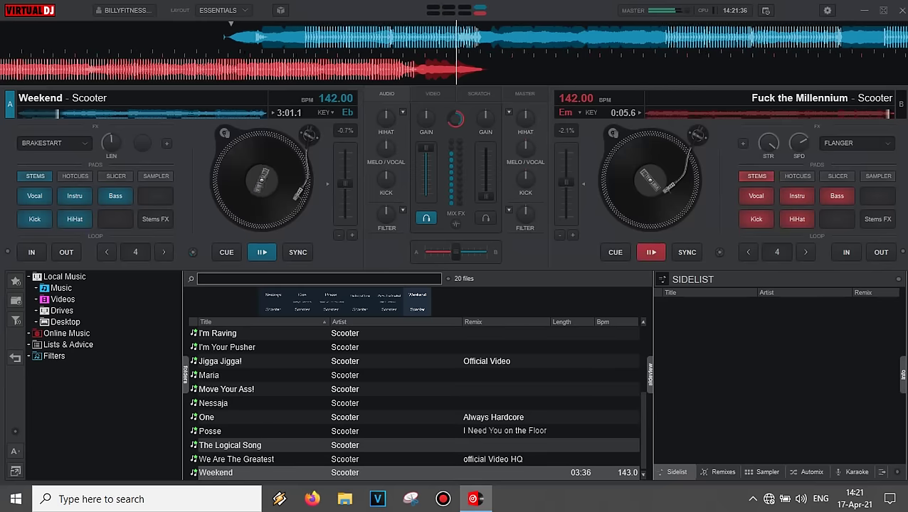
pyautogui.scroll(3, 412, 427)
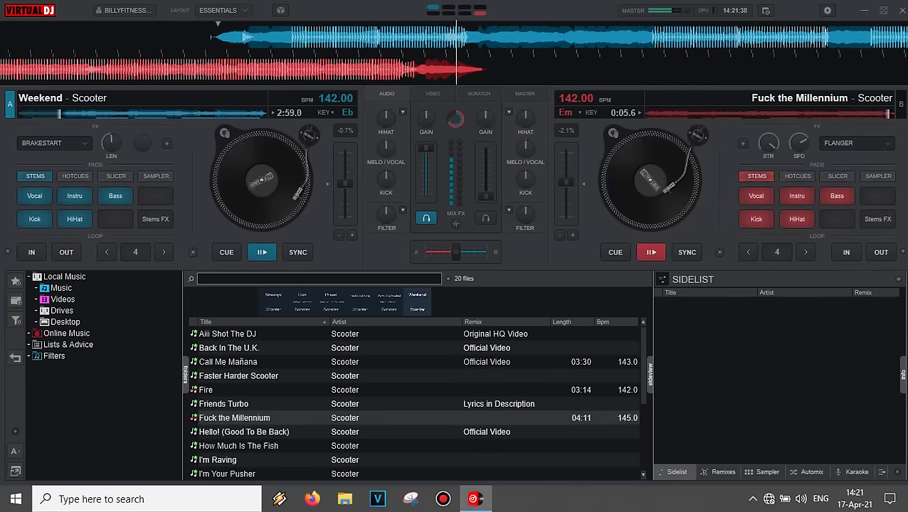
pyautogui.moveTo(239, 446); pyautogui.dragTo(627, 107)
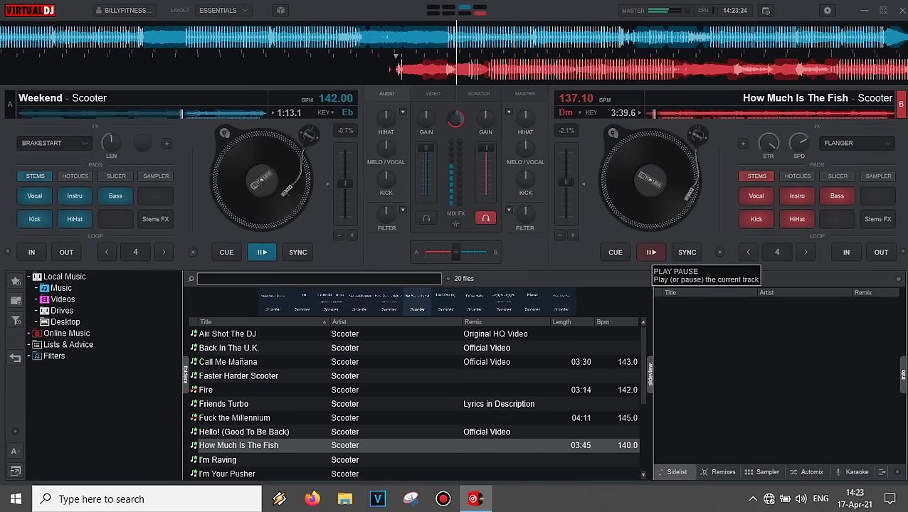
# - Select "Maria" in the track list
pyautogui.scroll(-2, 417, 399)
pyautogui.scroll(-1, 416, 399)
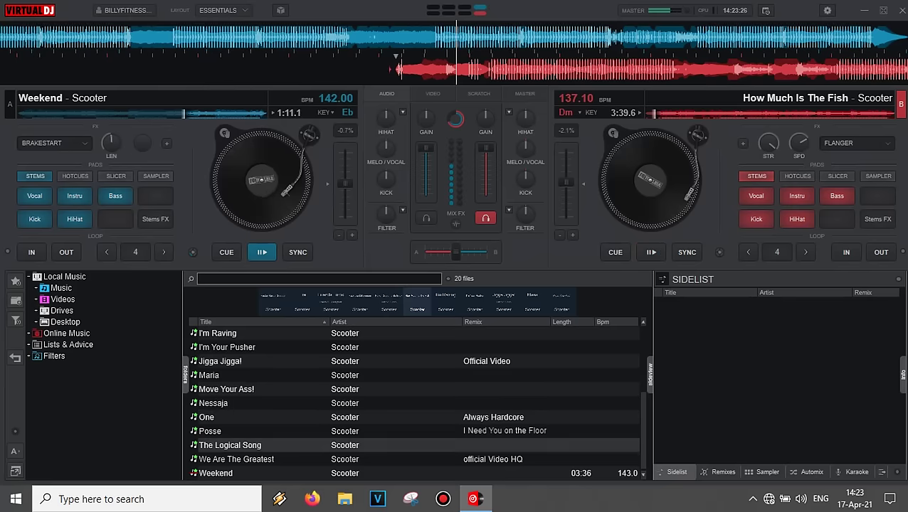
pyautogui.click(234, 375)
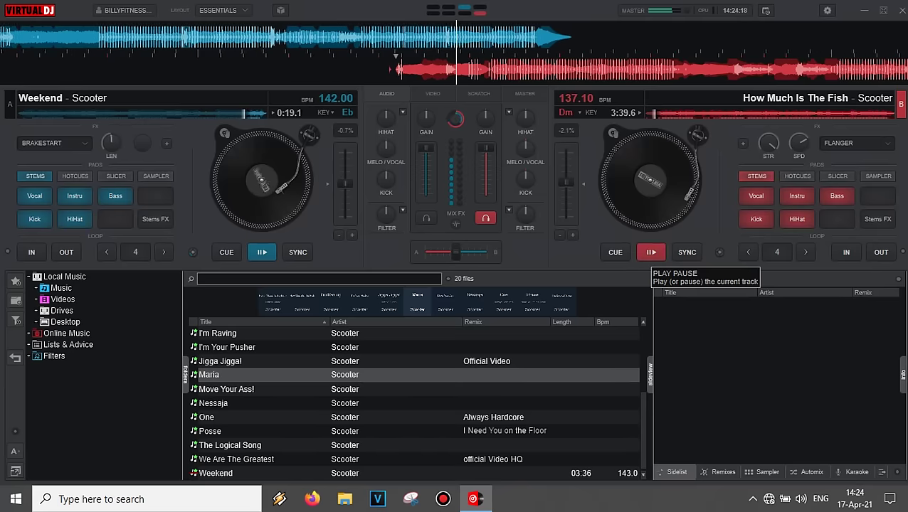
# - Start "How Much Is The Fish" on deck B in sync with deck A and load "Maria" onto deck A
pyautogui.click(652, 252)
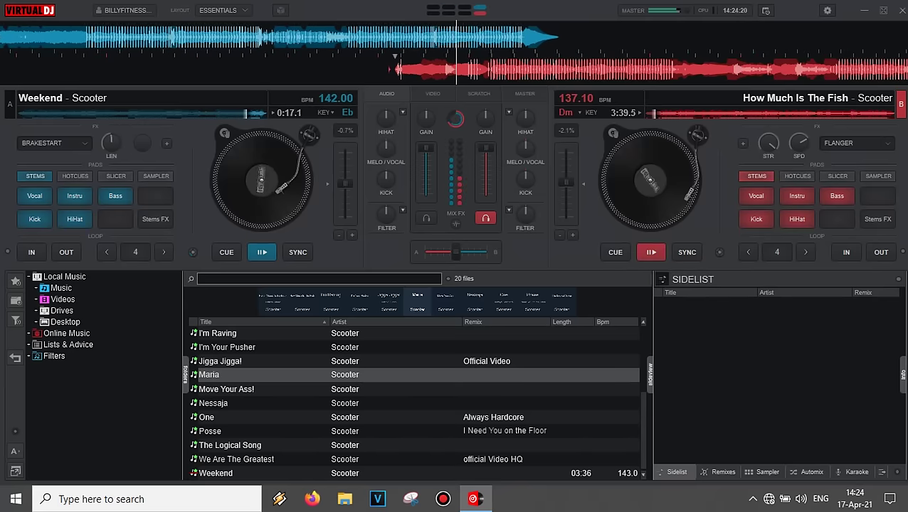
pyautogui.click(687, 252)
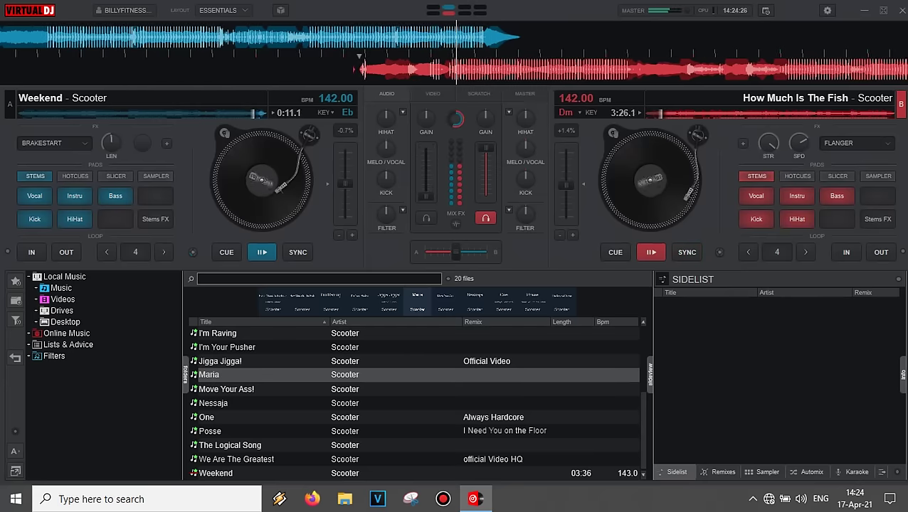
pyautogui.moveTo(208, 375); pyautogui.dragTo(259, 191)
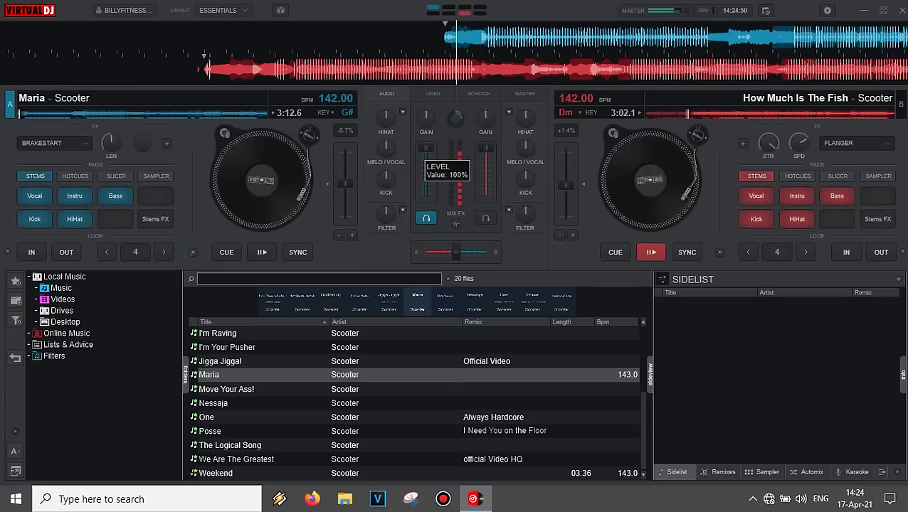
# - Lower deck A's volume to the minimum and switch deck B's headphone monitoring on and back off
pyautogui.moveTo(425, 149); pyautogui.dragTo(426, 195)
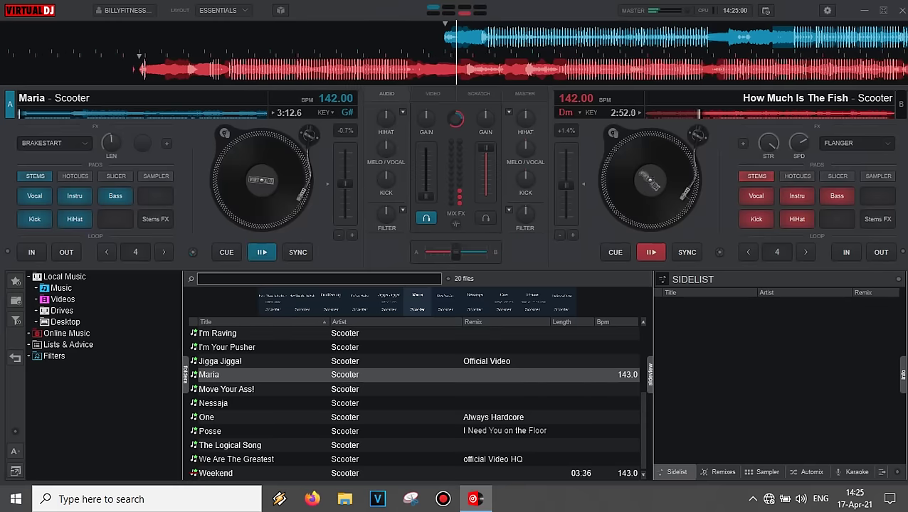
pyautogui.click(486, 218)
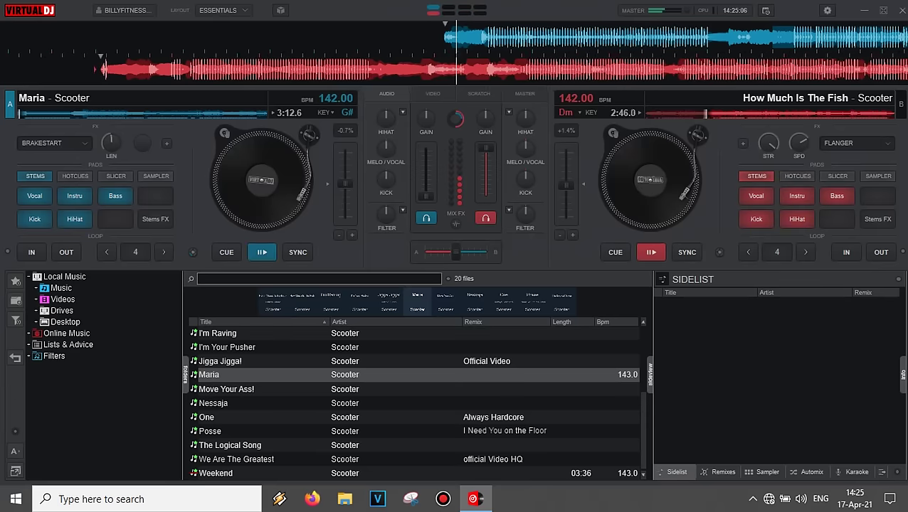
pyautogui.click(485, 218)
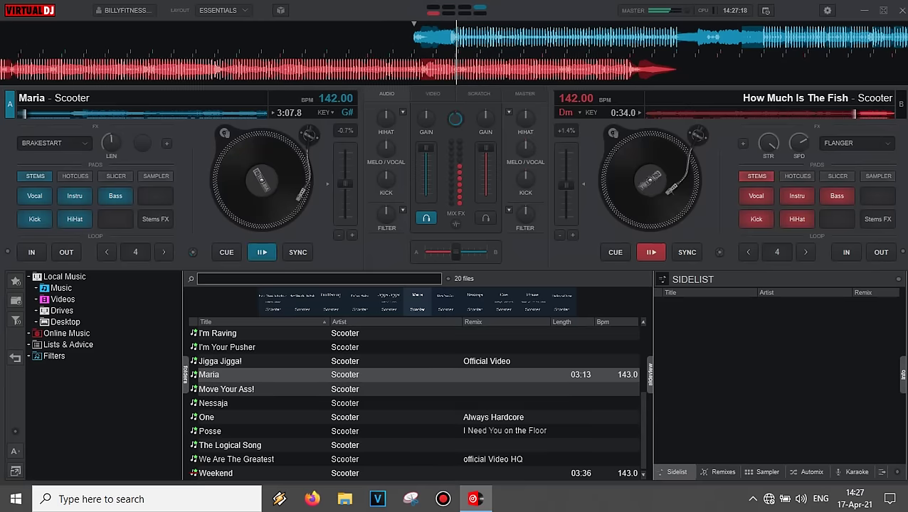
# - Select "Faster Harder Scooter" in the track list and start "Maria" on deck A
pyautogui.scroll(3, 413, 402)
pyautogui.click(238, 376)
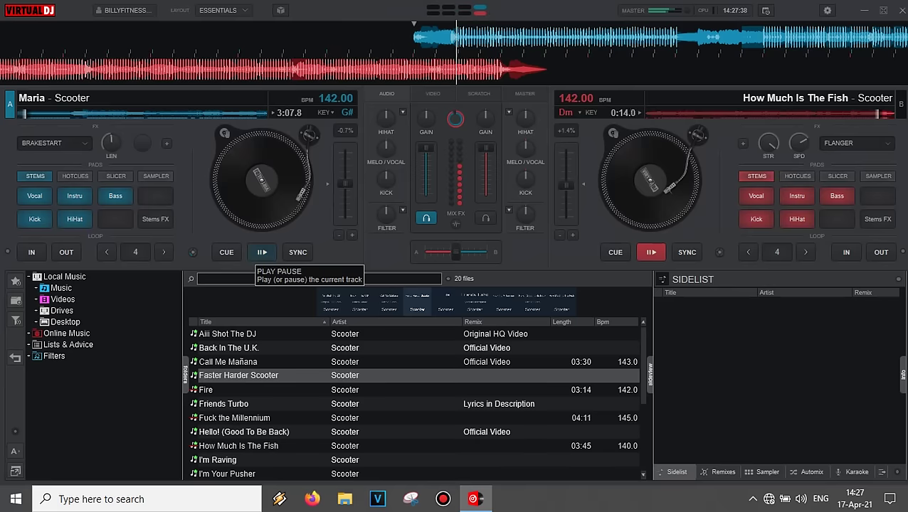
pyautogui.click(261, 252)
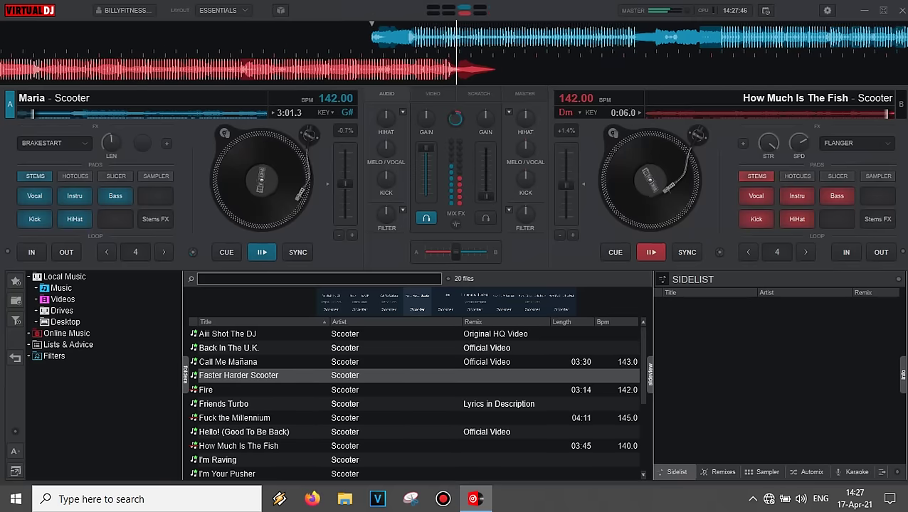
# - Load "Faster Harder Scooter" onto deck B and start its playback
pyautogui.moveTo(239, 375); pyautogui.dragTo(626, 125)
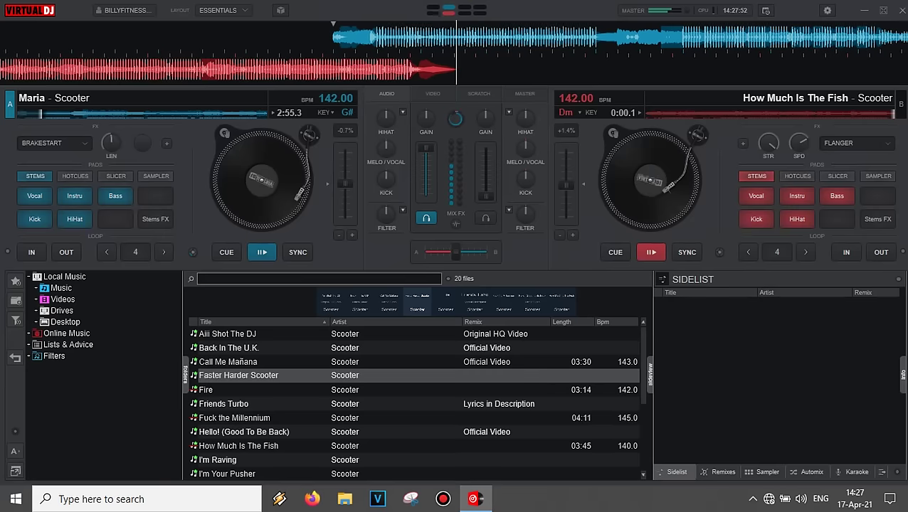
pyautogui.hotkey('shift', 'Right')
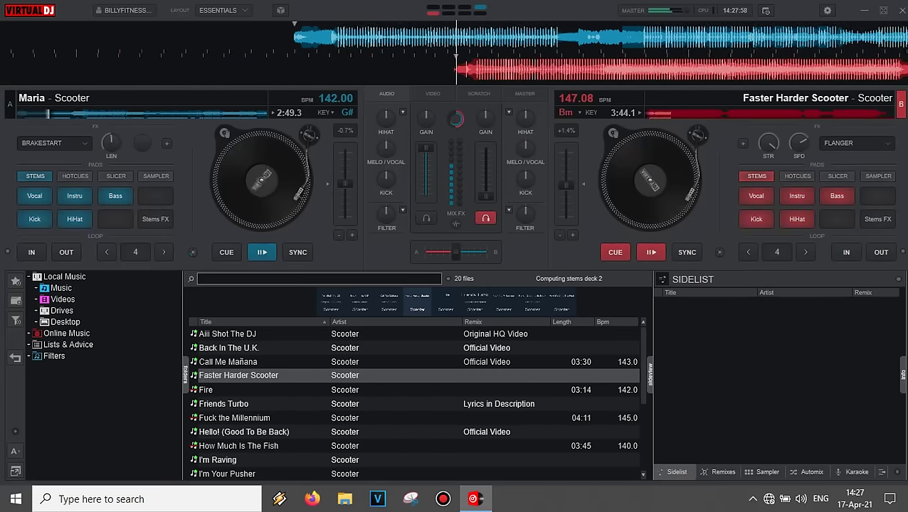
pyautogui.press('space')
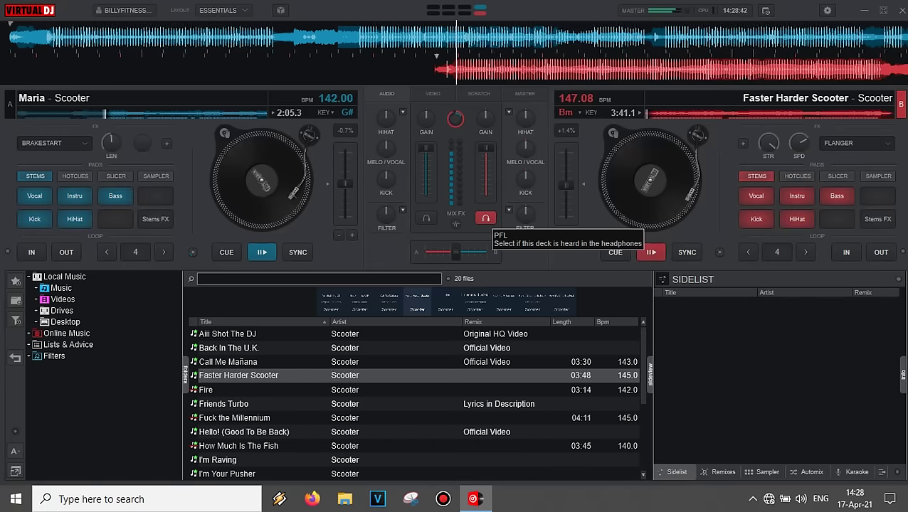
# - Select "Posse" with the remix "I Need You on the Floor" in the track list
pyautogui.scroll(-4, 413, 389)
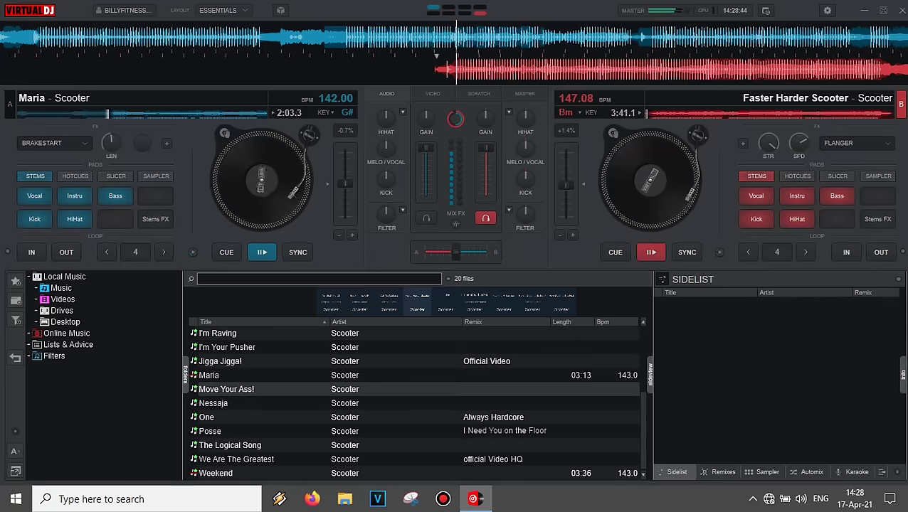
pyautogui.press('Down')
pyautogui.press('Down')
pyautogui.press('Down')
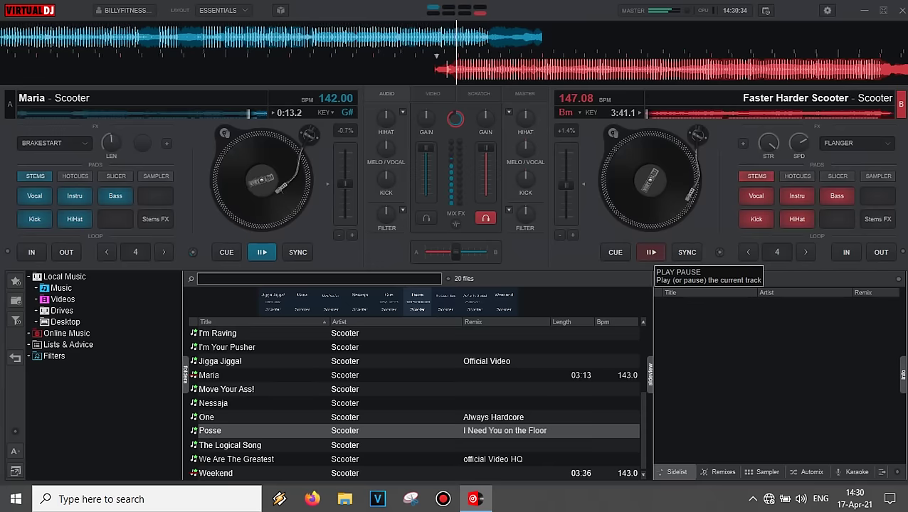
# - Start "Faster Harder Scooter" on deck B and load "Posse" (I Need You on the Floor) onto deck A with headphone monitoring
pyautogui.click(651, 252)
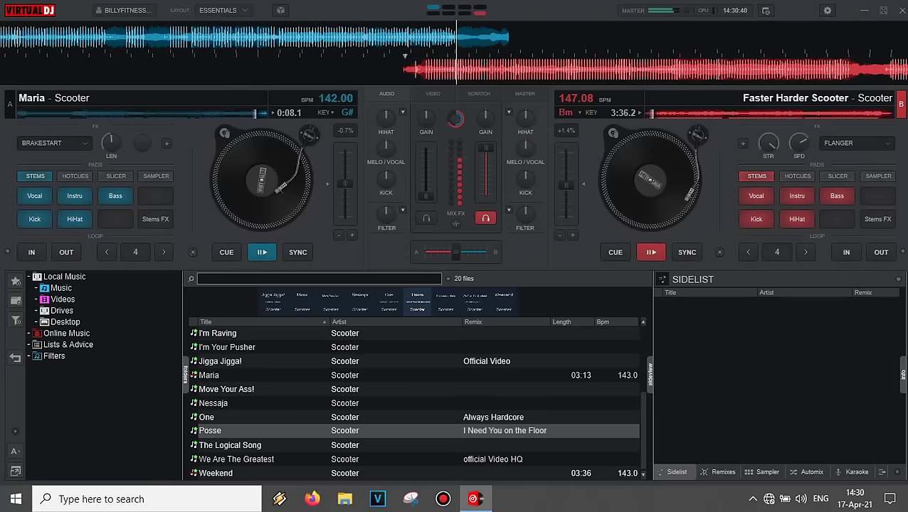
pyautogui.press('Left')
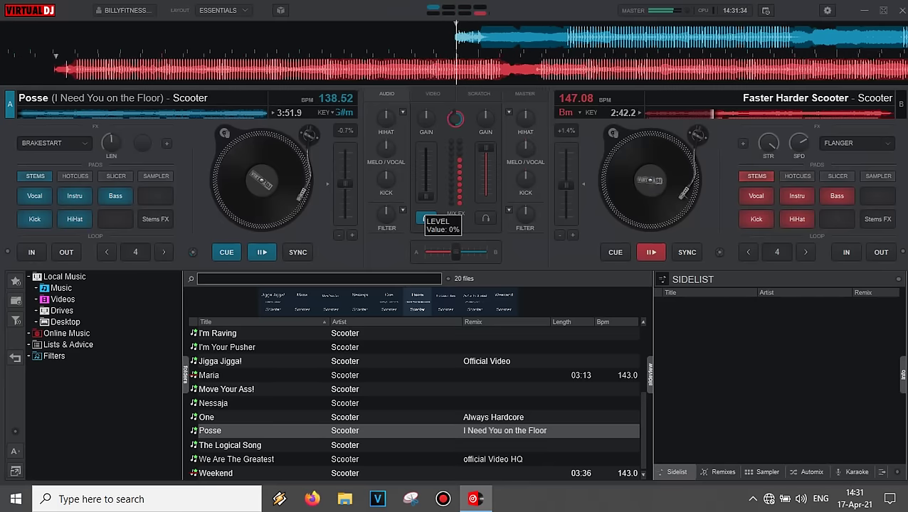
pyautogui.click(425, 219)
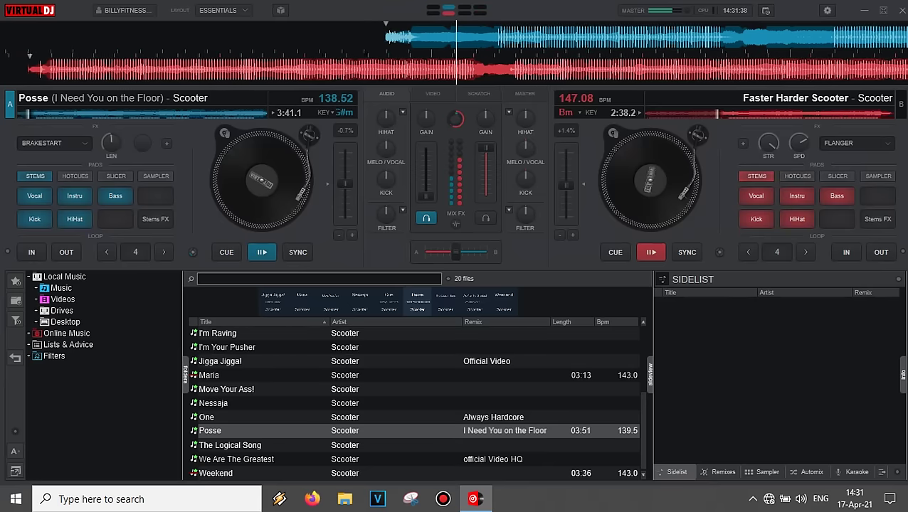
# - Pause "Posse" on deck A about 16 seconds in, then bring it in at full volume, synced to deck B
pyautogui.press('space')
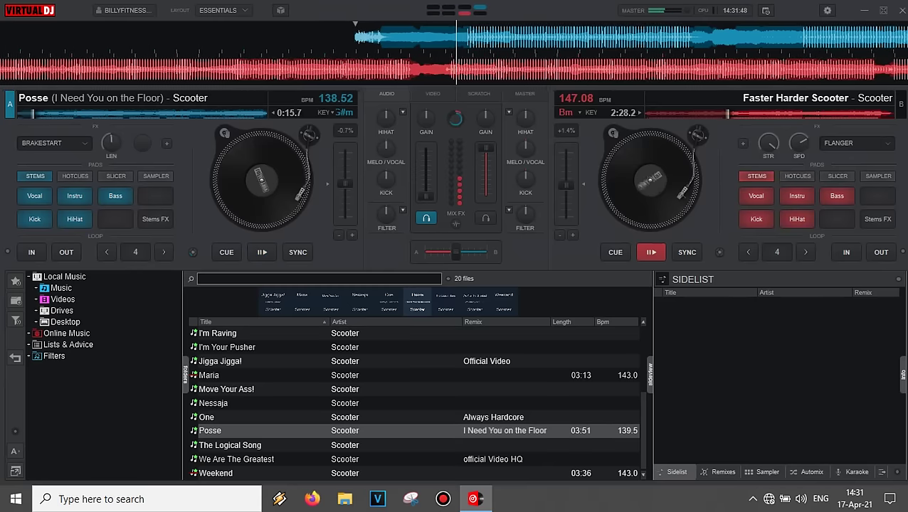
pyautogui.moveTo(426, 196); pyautogui.dragTo(425, 146)
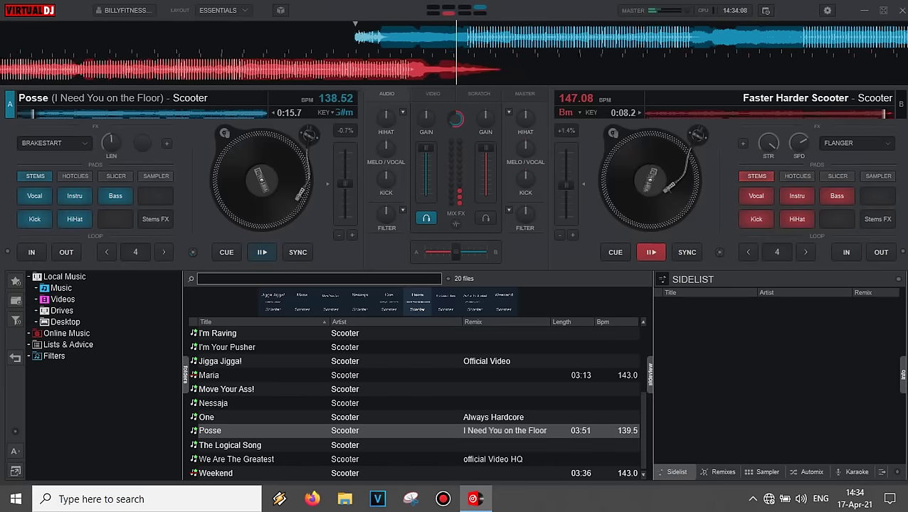
pyautogui.press('s')
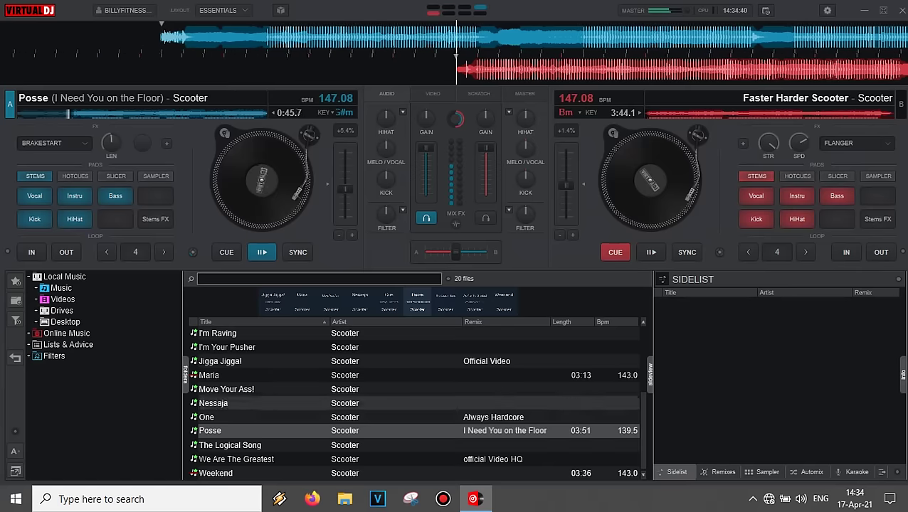
# - Load "One" (Always Hardcore) onto deck B and pause it about 19 seconds in
pyautogui.moveTo(214, 417); pyautogui.dragTo(649, 180)
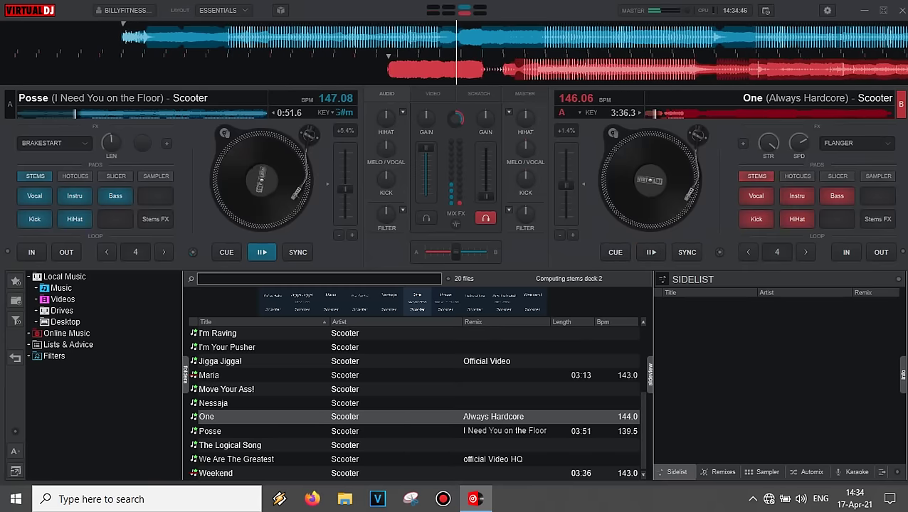
pyautogui.press('space')
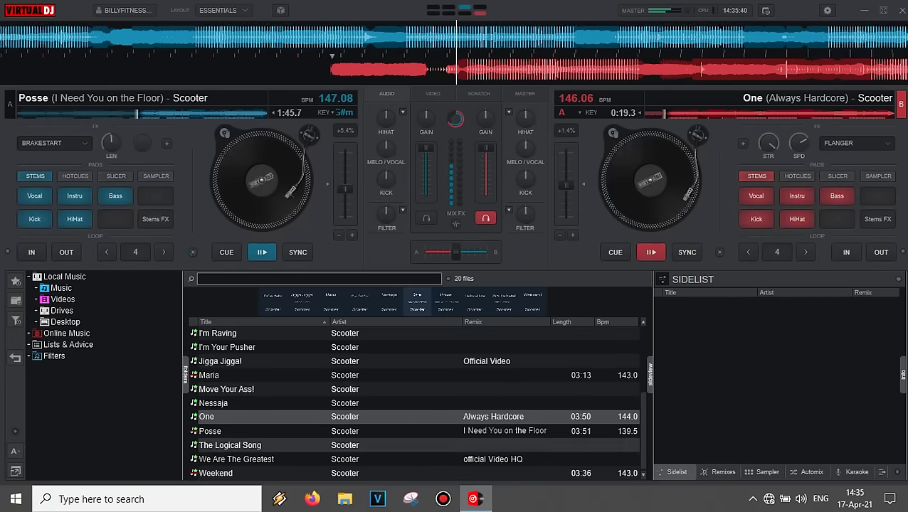
# - Select "Aiii Shot The DJ" (Original HQ Video) in the track list
pyautogui.scroll(2, 415, 403)
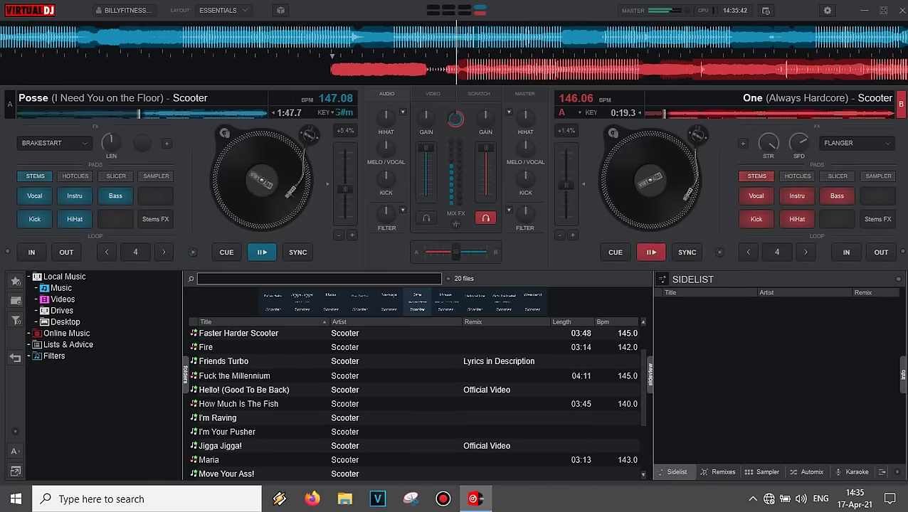
pyautogui.scroll(1, 415, 403)
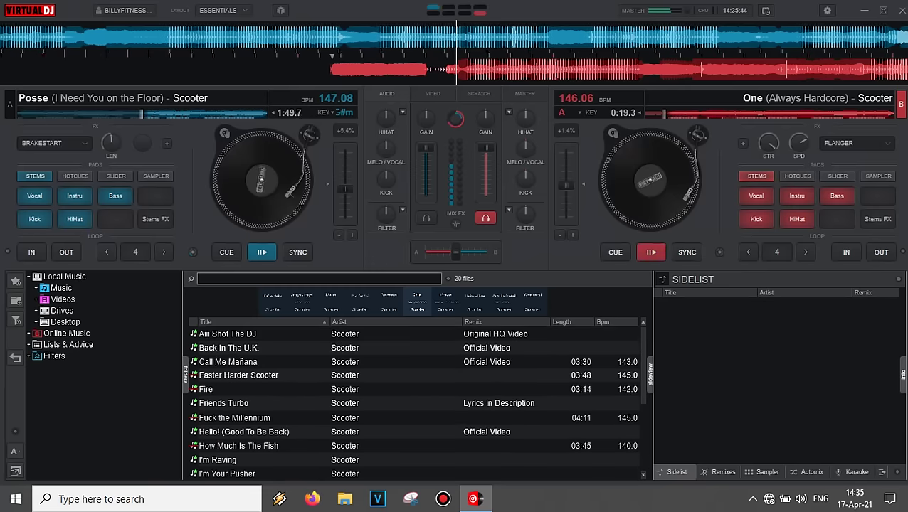
pyautogui.click(415, 389)
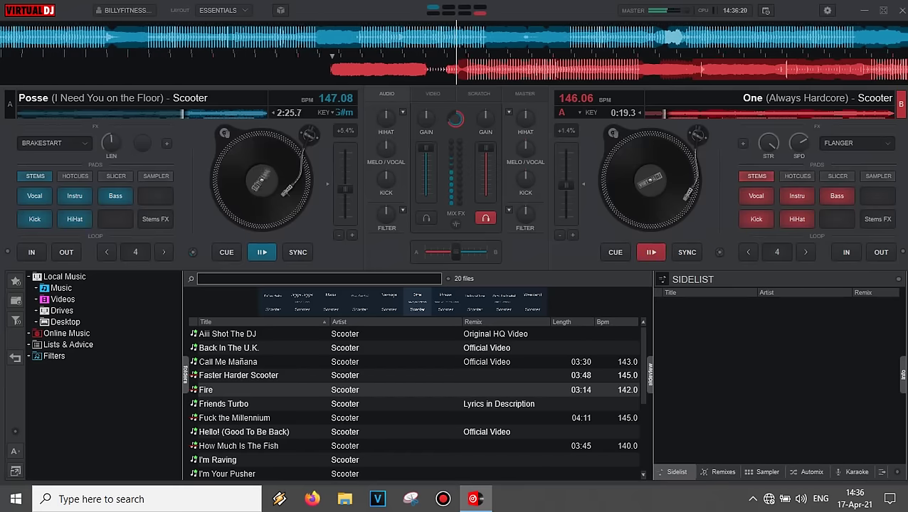
pyautogui.click(238, 376)
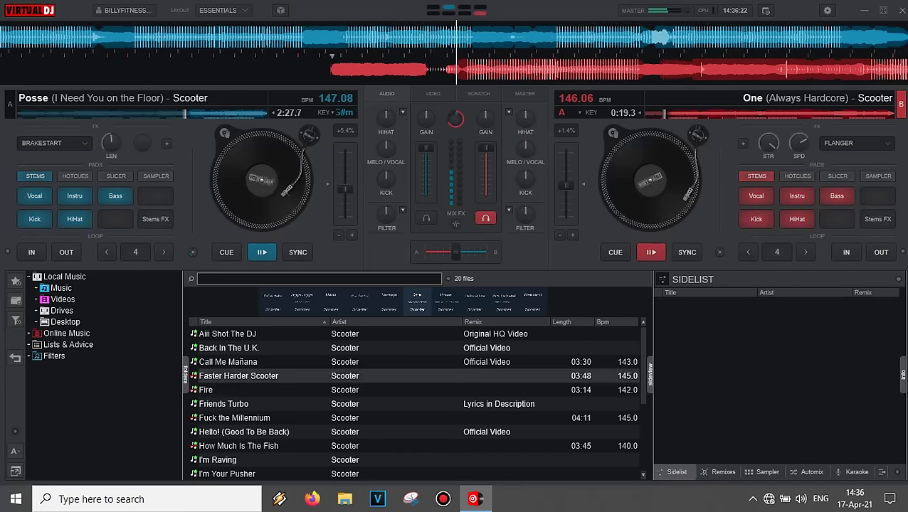
pyautogui.press('Up')
pyautogui.press('Up')
pyautogui.press('Up')
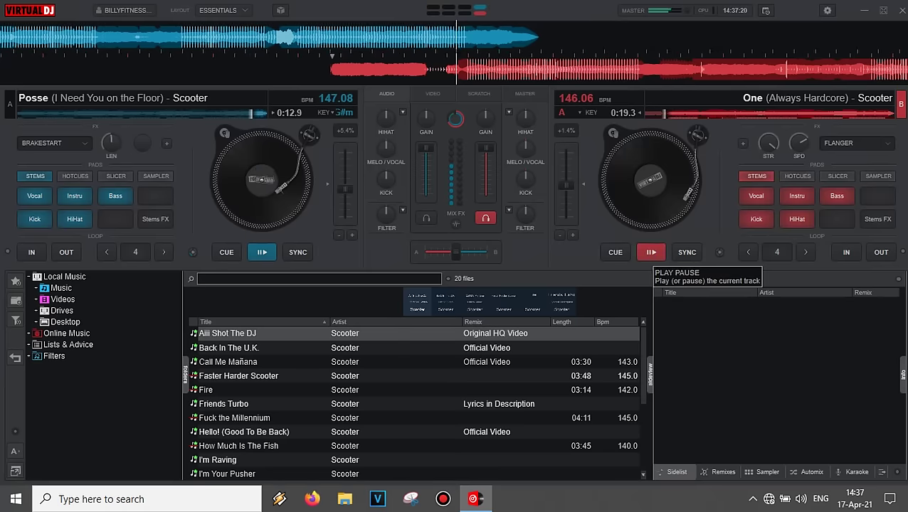
# - Transition to "One" on deck B by fading out deck A, and cue "Aiii Shot The DJ" on deck A
pyautogui.click(651, 252)
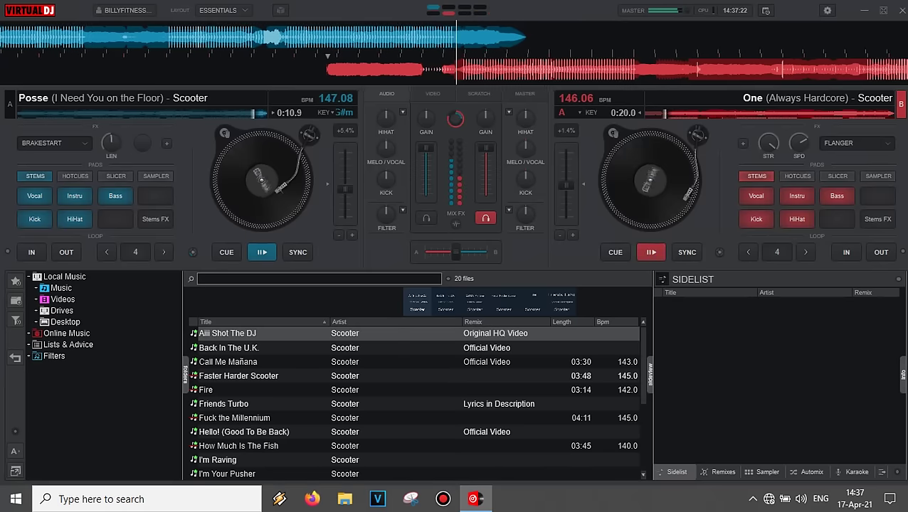
pyautogui.moveTo(425, 149); pyautogui.dragTo(425, 195)
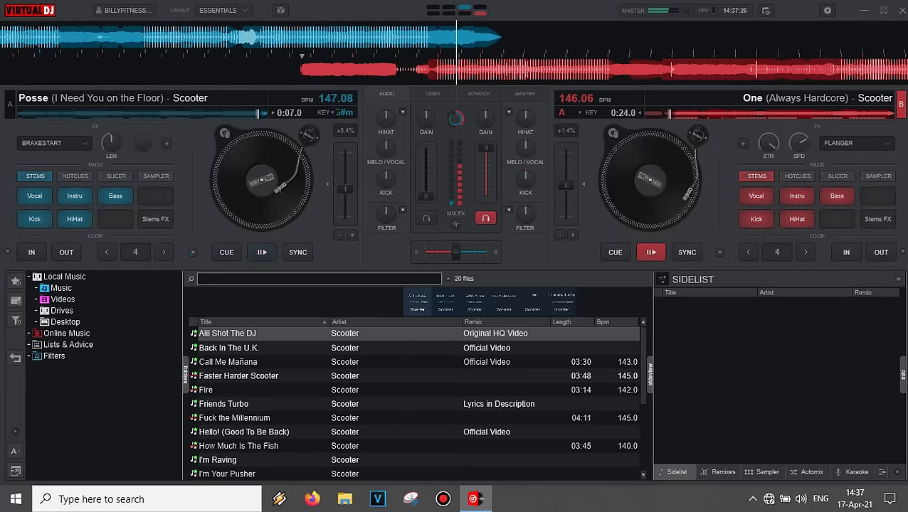
pyautogui.doubleClick(227, 333)
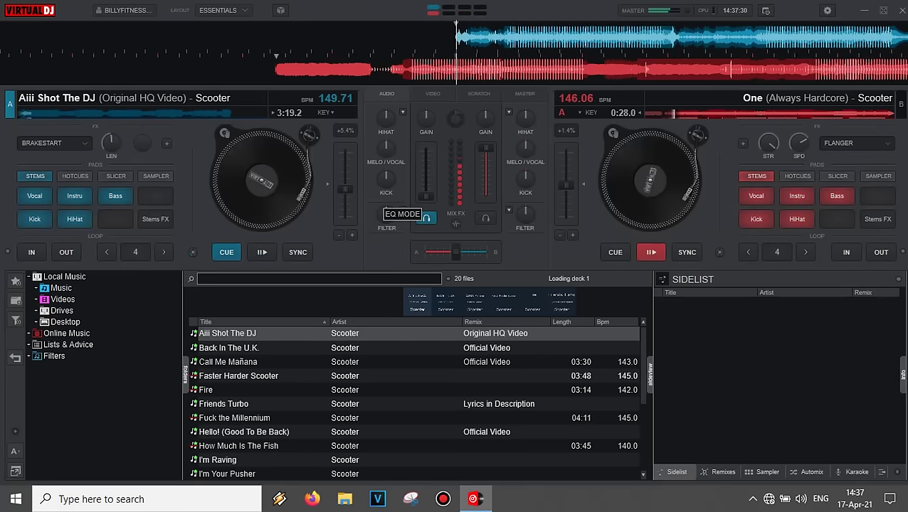
pyautogui.press('space')
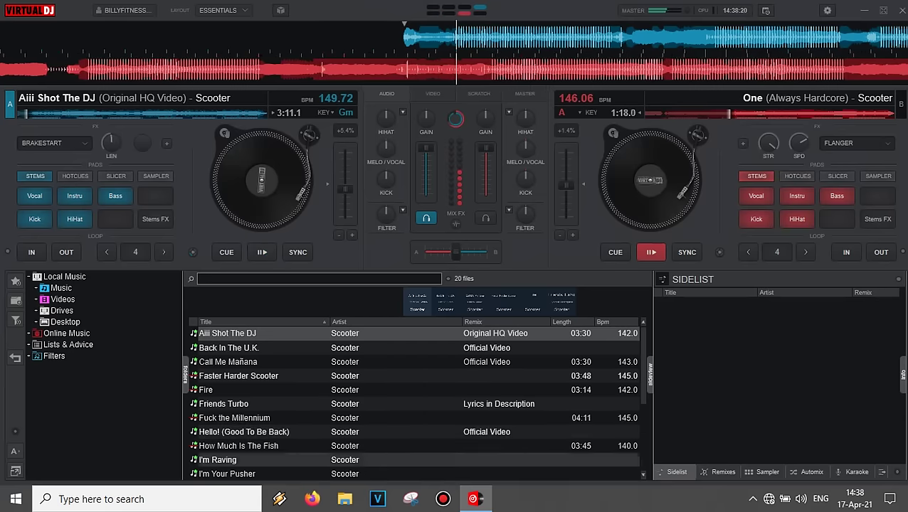
# - Start "Aiii Shot The DJ" on deck A and cue "I'm Your Pusher" on deck B about 11 seconds in
pyautogui.scroll(-3, 413, 402)
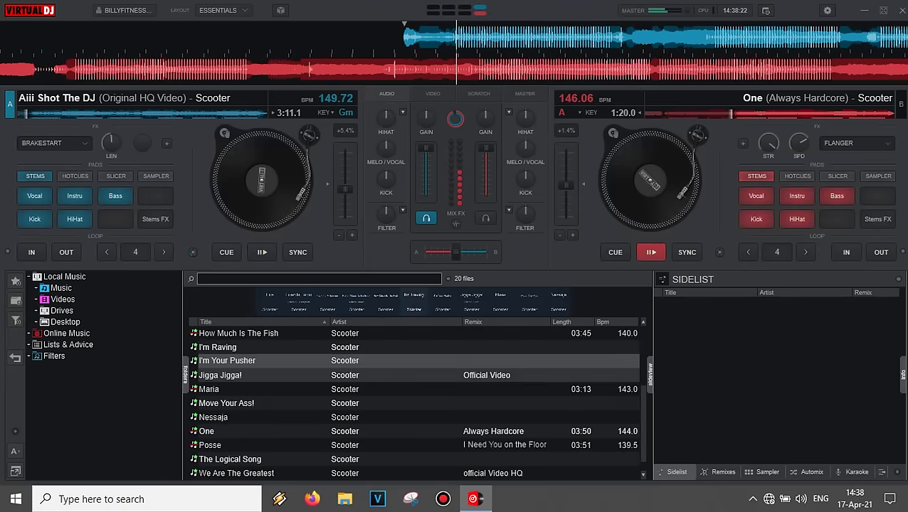
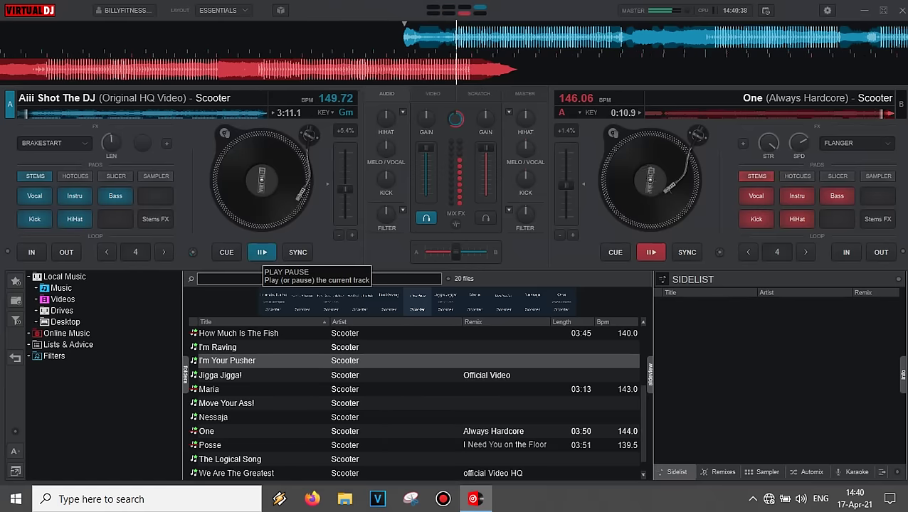
pyautogui.click(262, 252)
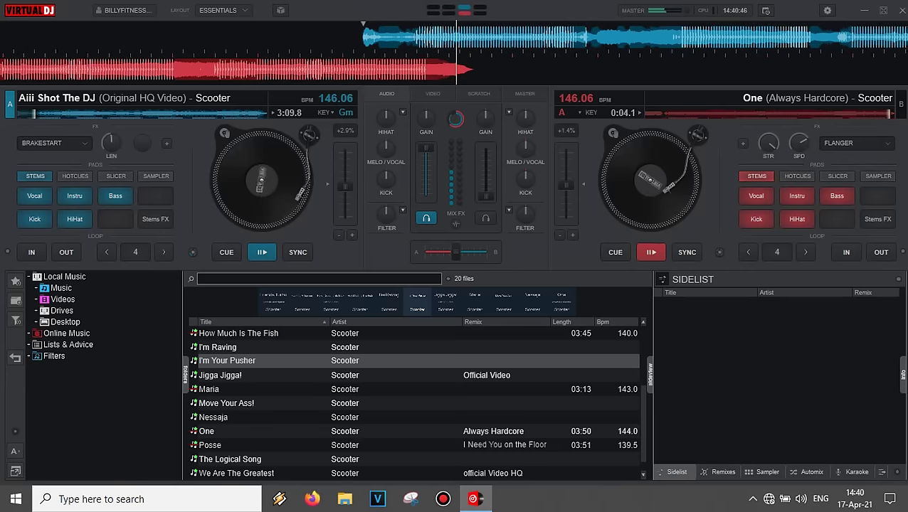
pyautogui.press('Right')
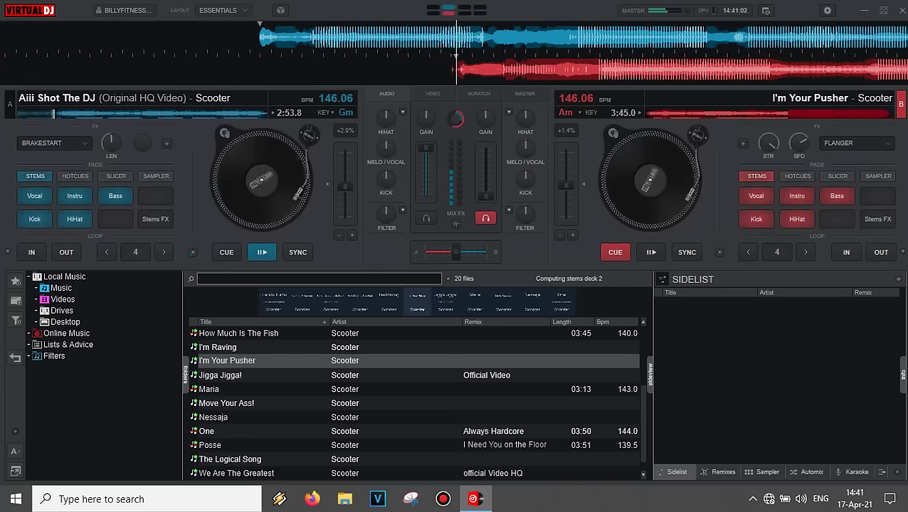
pyautogui.press('space')
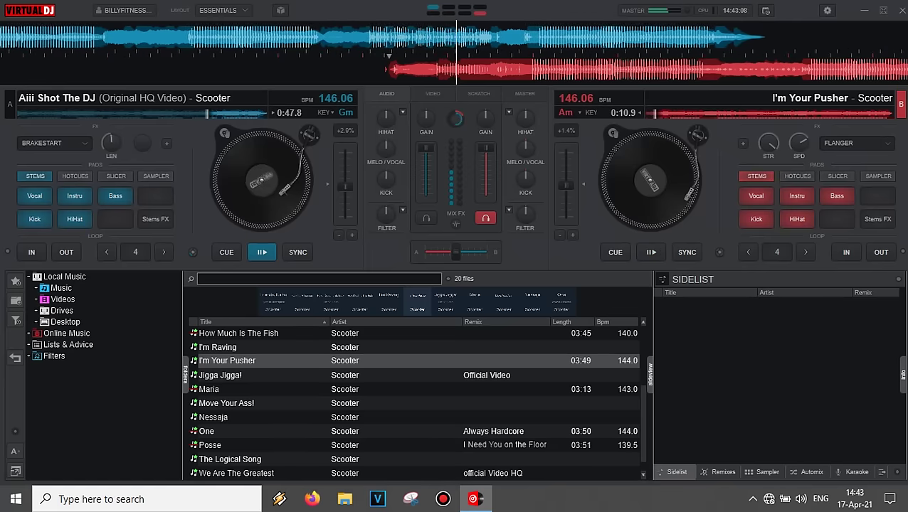
# - Browse the track list and select "Hello! (Good To Be Back)"
pyautogui.scroll(-1, 418, 402)
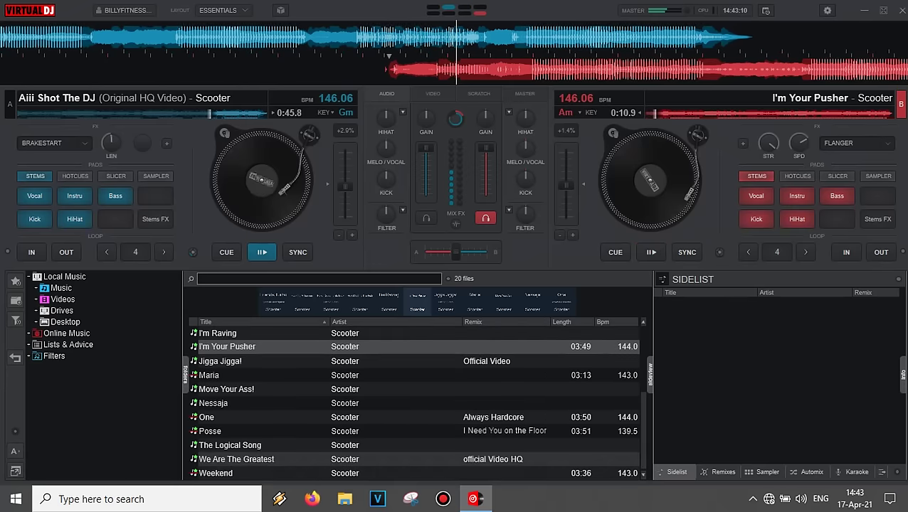
pyautogui.scroll(4, 418, 402)
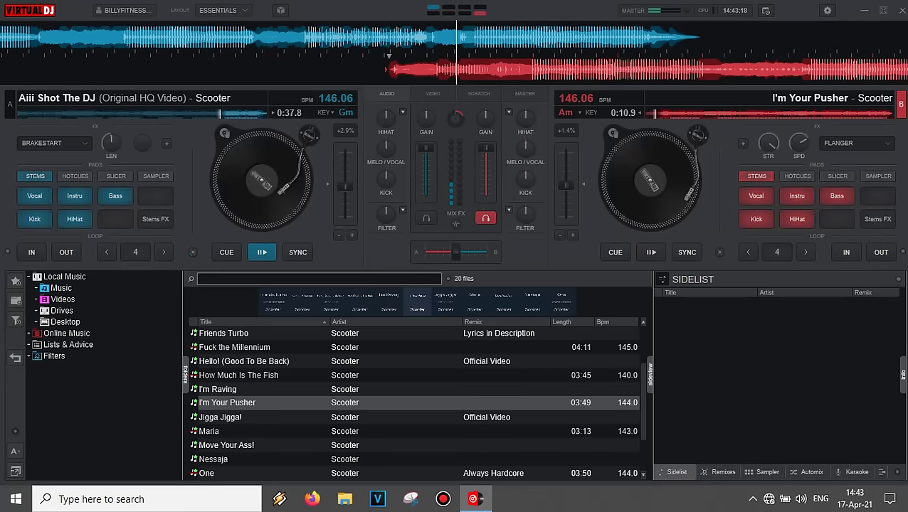
pyautogui.scroll(4, 412, 402)
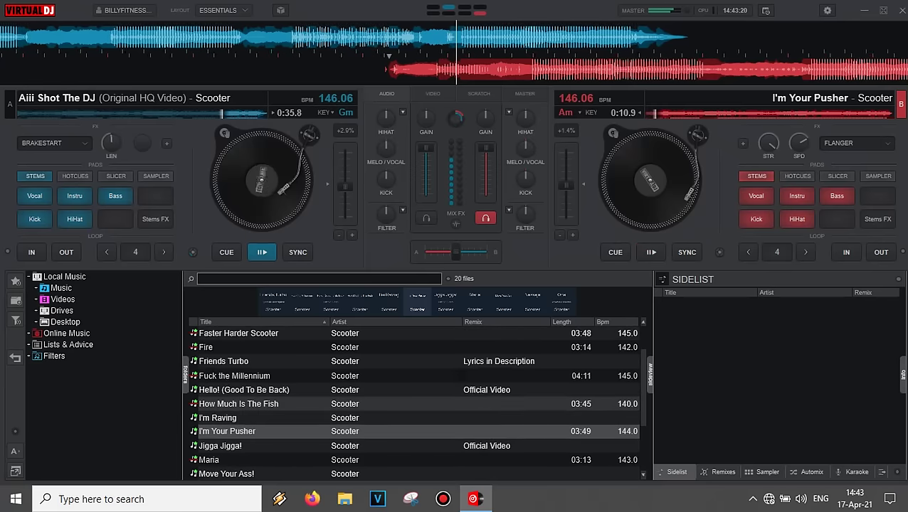
pyautogui.scroll(1, 413, 402)
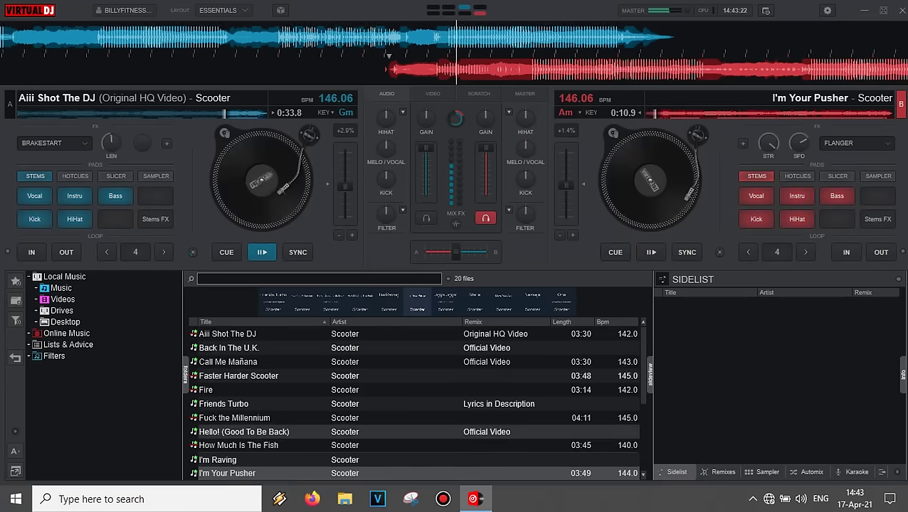
pyautogui.click(244, 431)
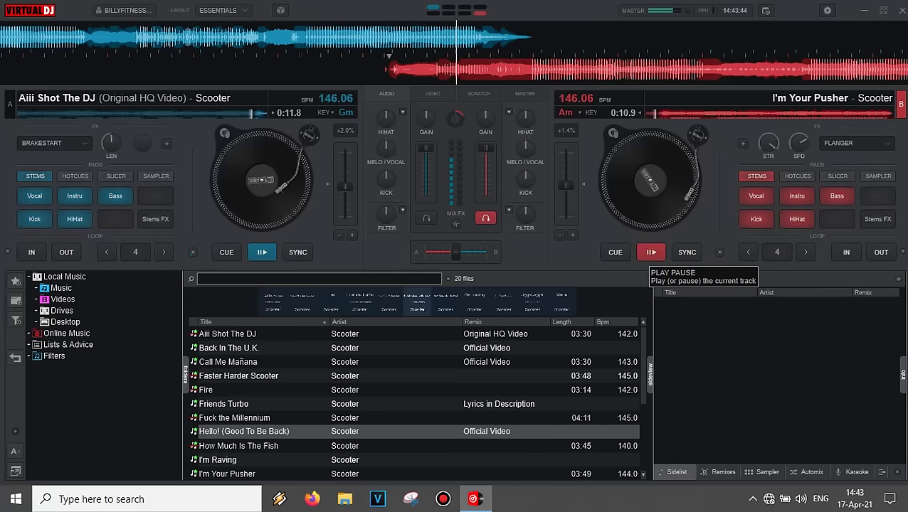
# - Start "I'm Your Pusher" on deck B and load "Call Me Mañana" (Official Video) onto deck A
pyautogui.click(651, 252)
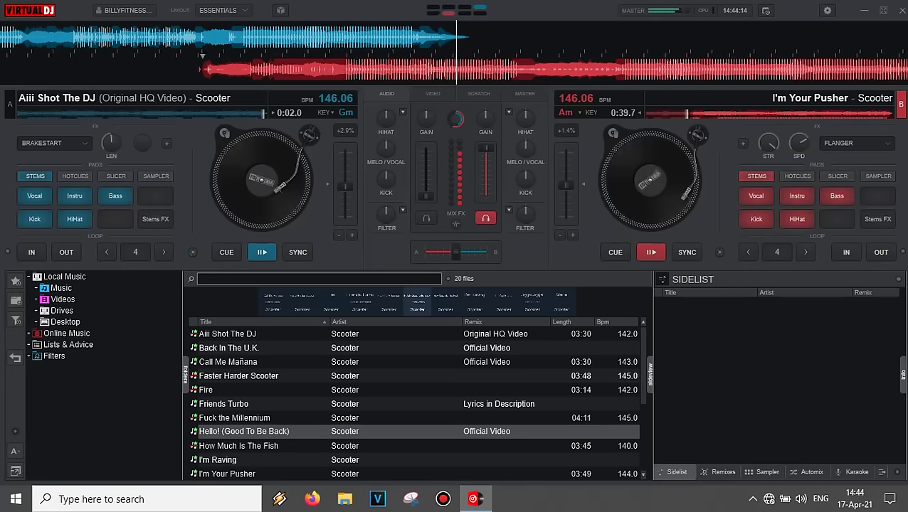
pyautogui.moveTo(228, 361); pyautogui.dragTo(171, 151)
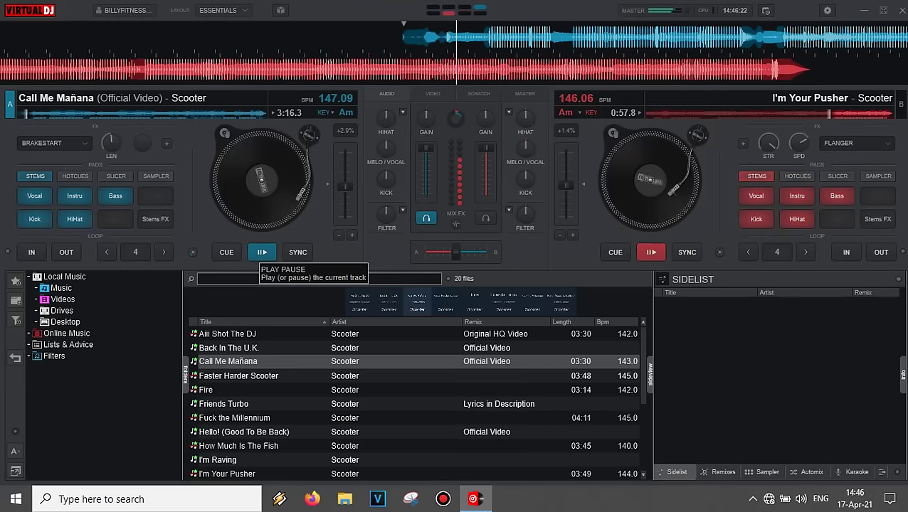
# - Select "Hello! (Good To Be Back)" in the track list and start "Call Me Mañana" on deck A
pyautogui.scroll(-3, 413, 399)
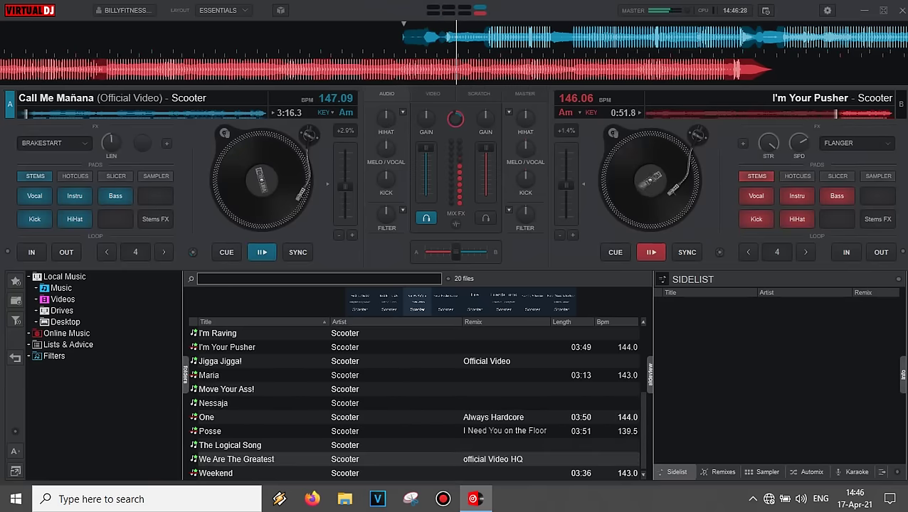
pyautogui.scroll(1, 413, 403)
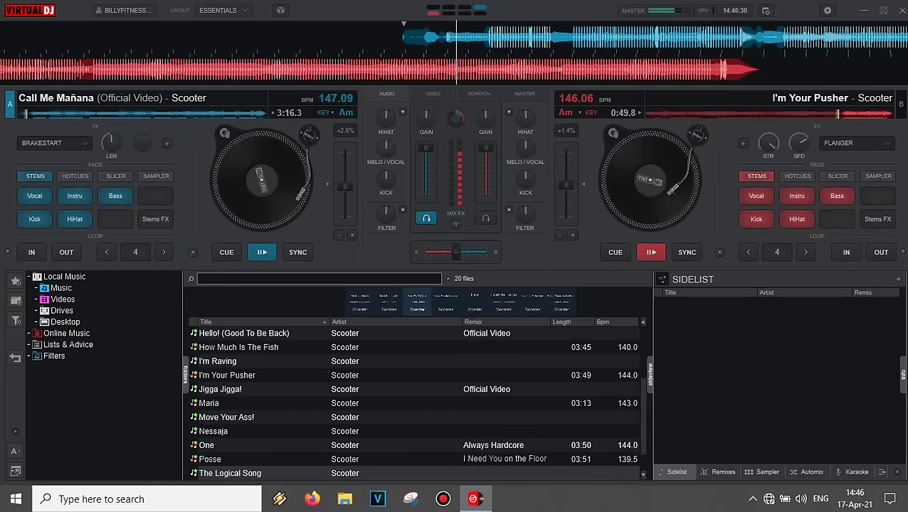
pyautogui.scroll(1, 413, 403)
pyautogui.scroll(1, 413, 402)
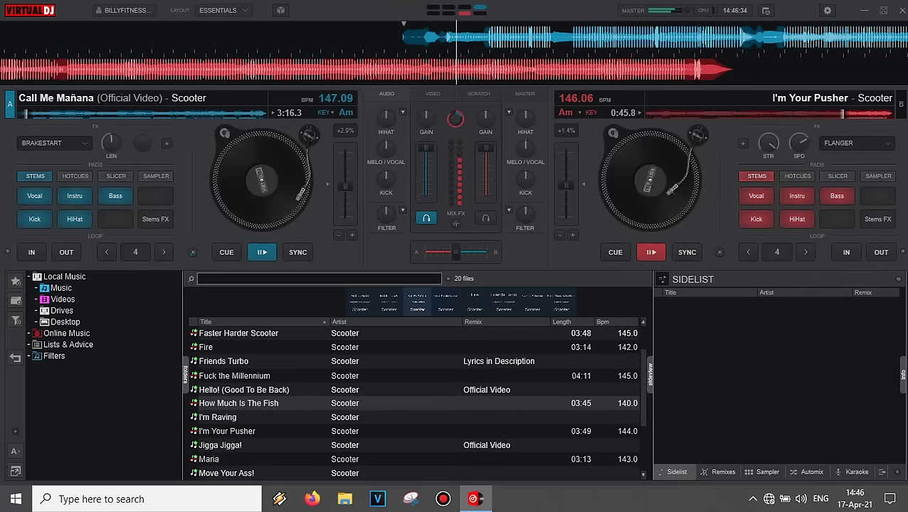
pyautogui.scroll(1, 412, 402)
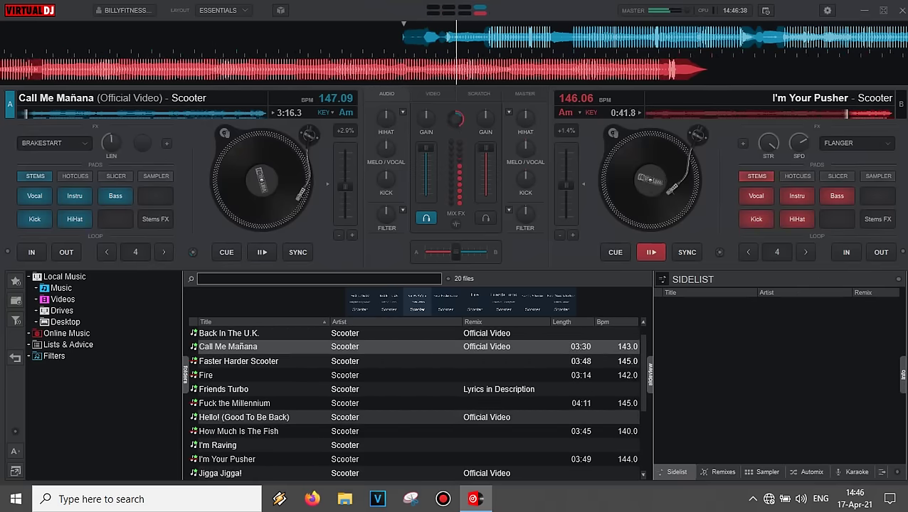
pyautogui.click(244, 416)
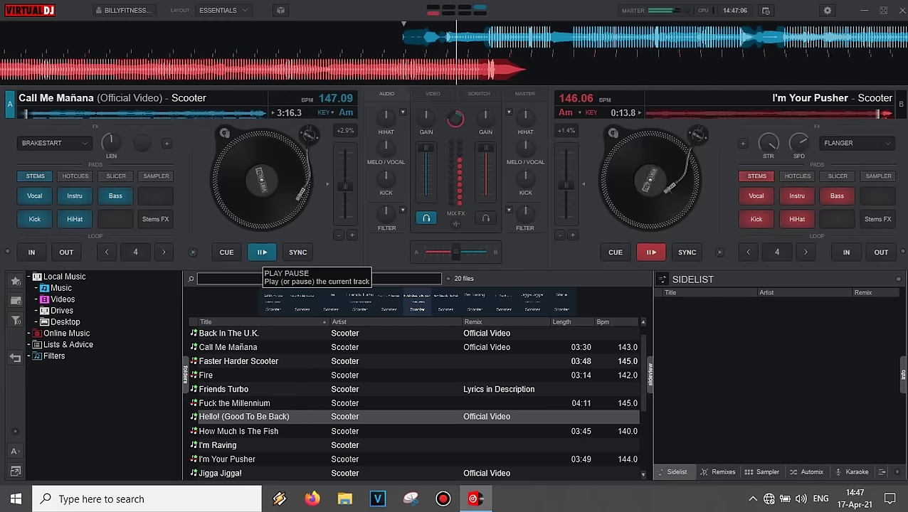
pyautogui.click(262, 252)
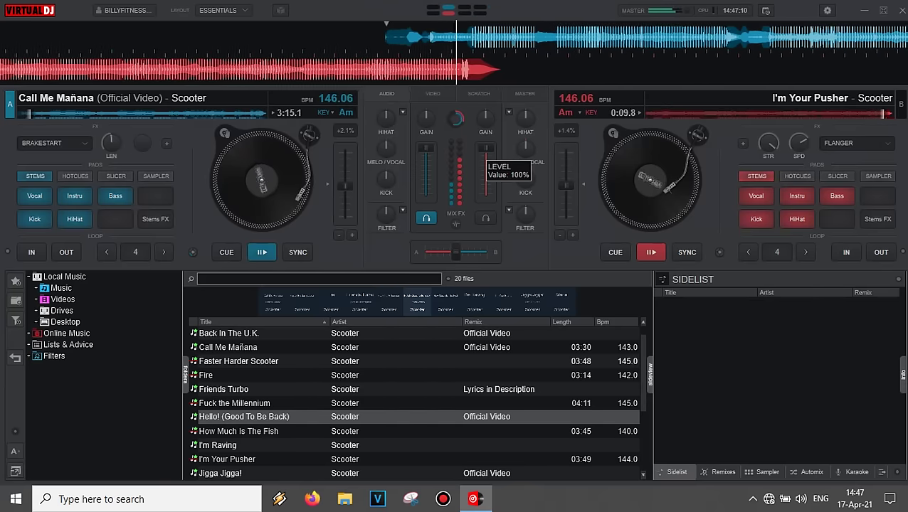
# - Fade out deck B and replace its track with "Hello! (Good To Be Back)", and select "Back In The U.K." in the track list
pyautogui.moveTo(485, 148); pyautogui.dragTo(485, 196)
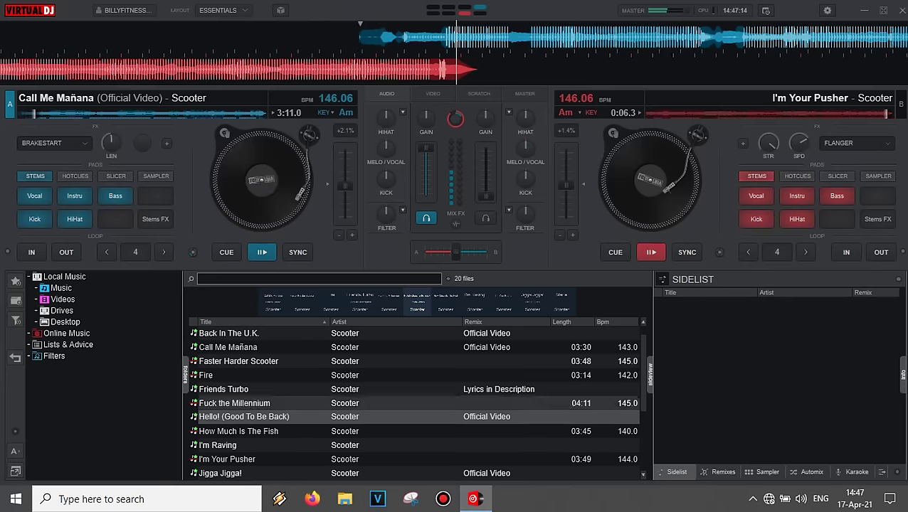
pyautogui.moveTo(244, 417); pyautogui.dragTo(648, 178)
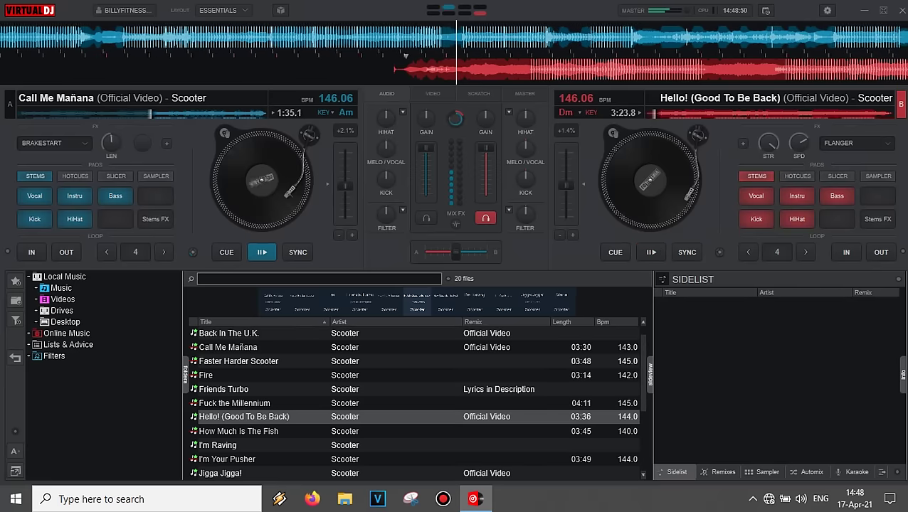
pyautogui.scroll(1, 413, 399)
pyautogui.click(228, 347)
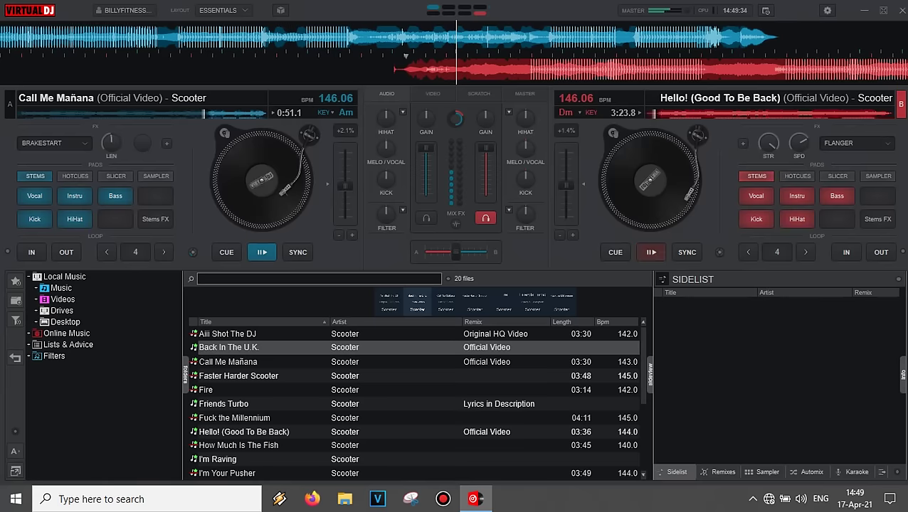
# - Set deck A's effect to Flanger and switch the pads of both decks to Sampler
pyautogui.click(55, 143)
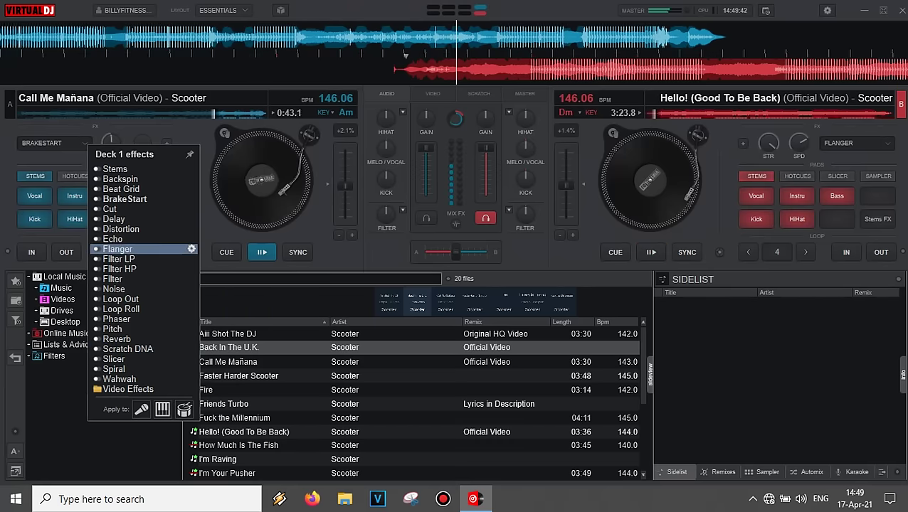
pyautogui.click(117, 249)
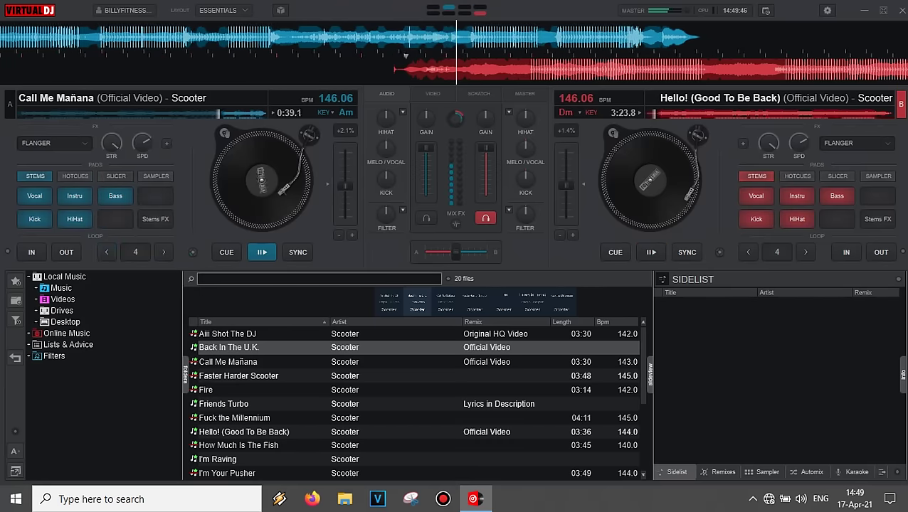
pyautogui.click(156, 175)
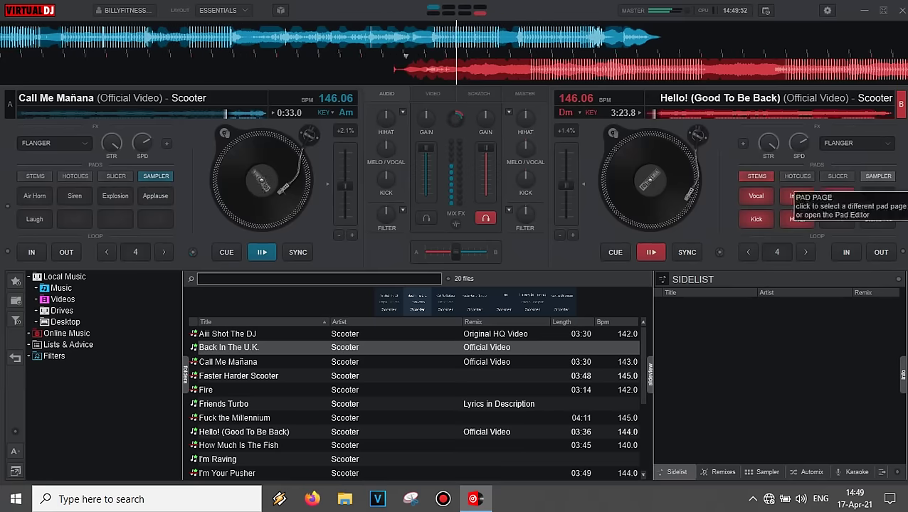
pyautogui.click(878, 176)
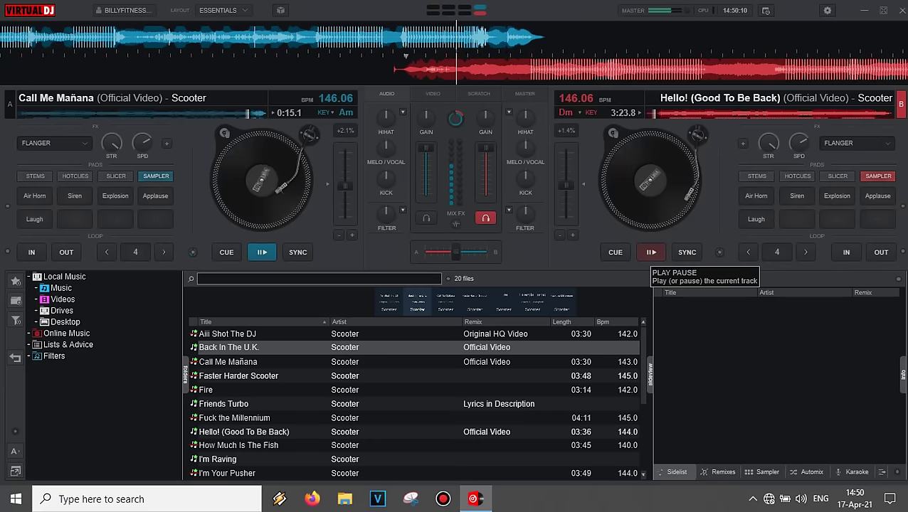
# - Start "Hello! (Good To Be Back)" on deck B and cue "Back In The U.K." on deck A about 2 seconds in
pyautogui.click(651, 252)
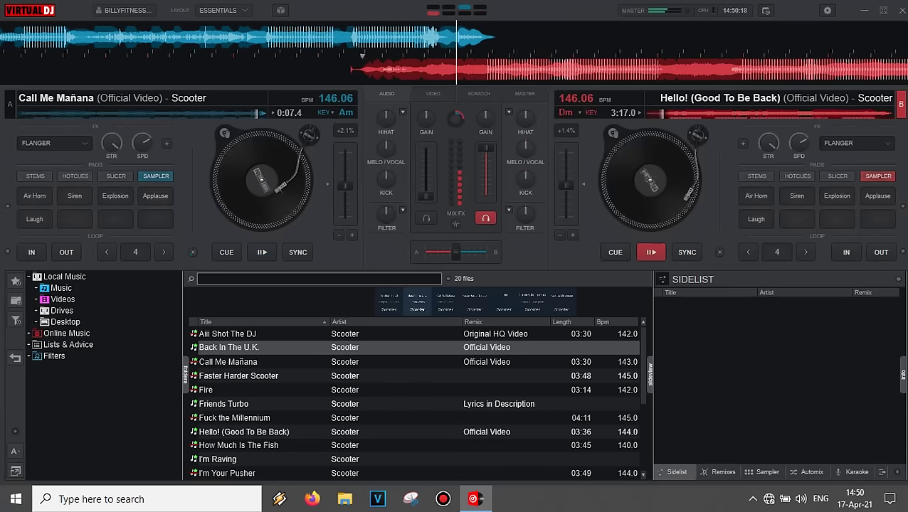
pyautogui.press('Left')
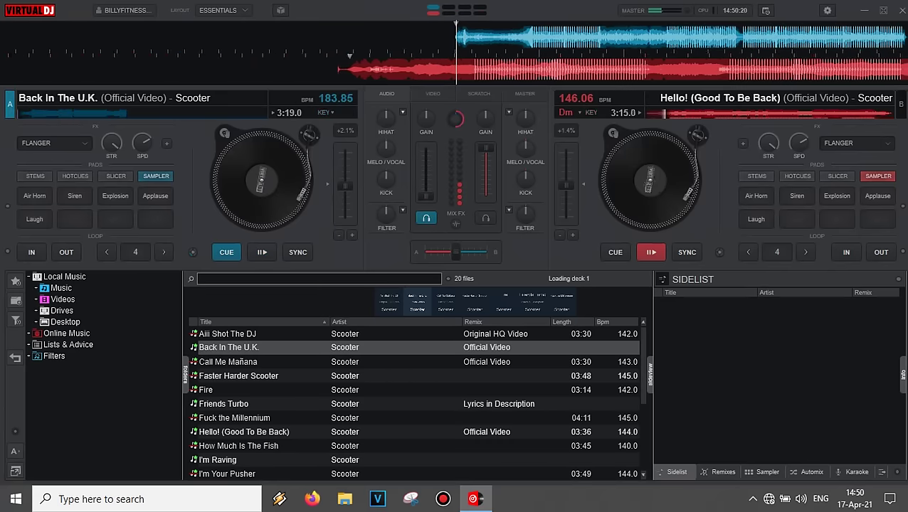
pyautogui.press('space')
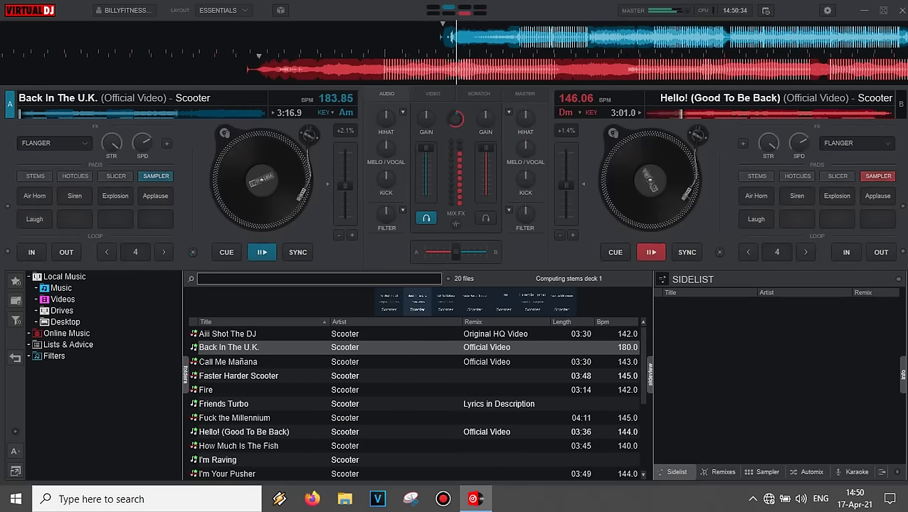
pyautogui.click(486, 218)
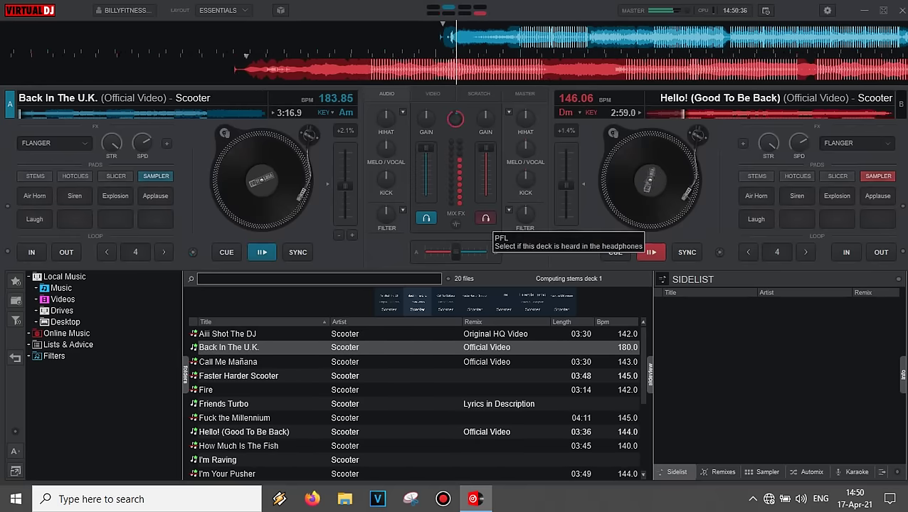
pyautogui.click(485, 217)
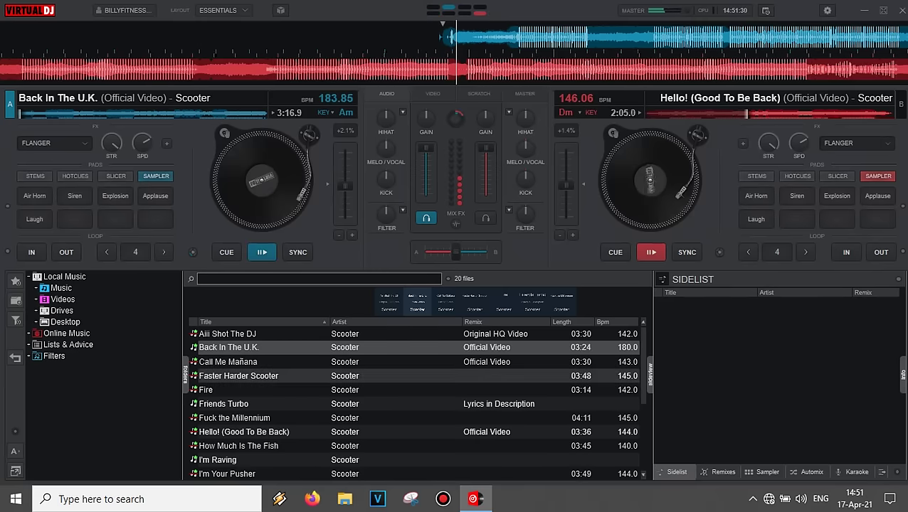
# - Start "Back In The U.K." on deck A and load "Friends Turbo" onto deck B
pyautogui.click(224, 404)
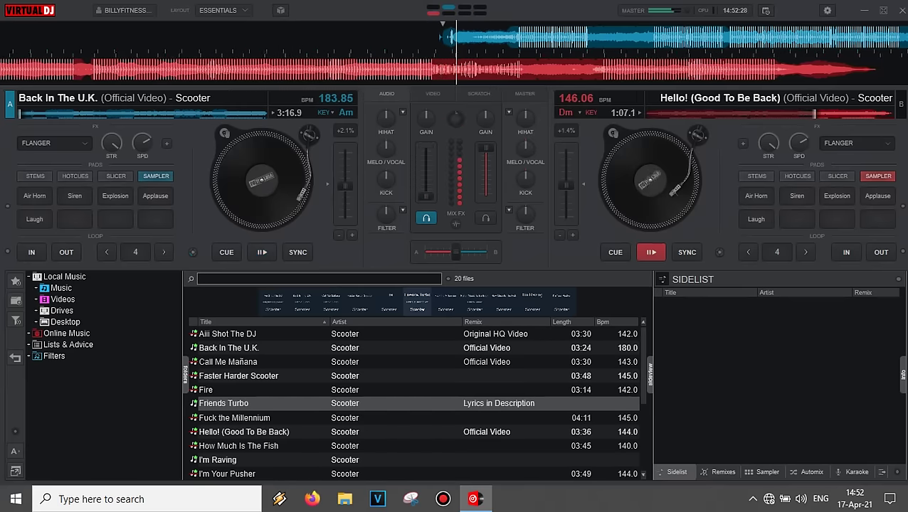
pyautogui.click(262, 252)
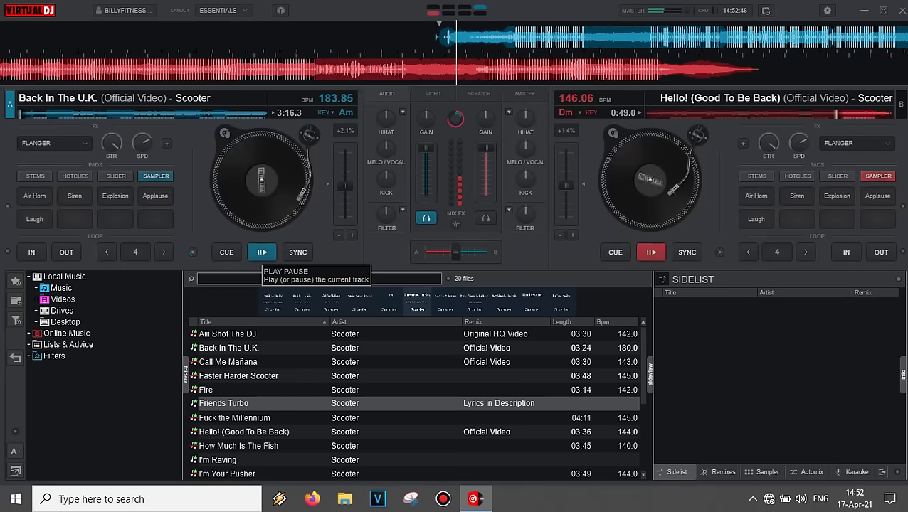
pyautogui.click(262, 252)
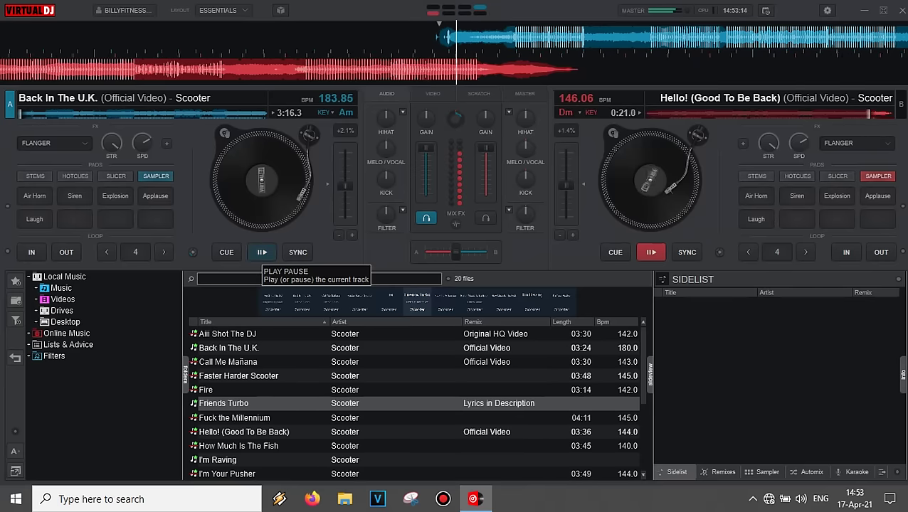
pyautogui.click(262, 252)
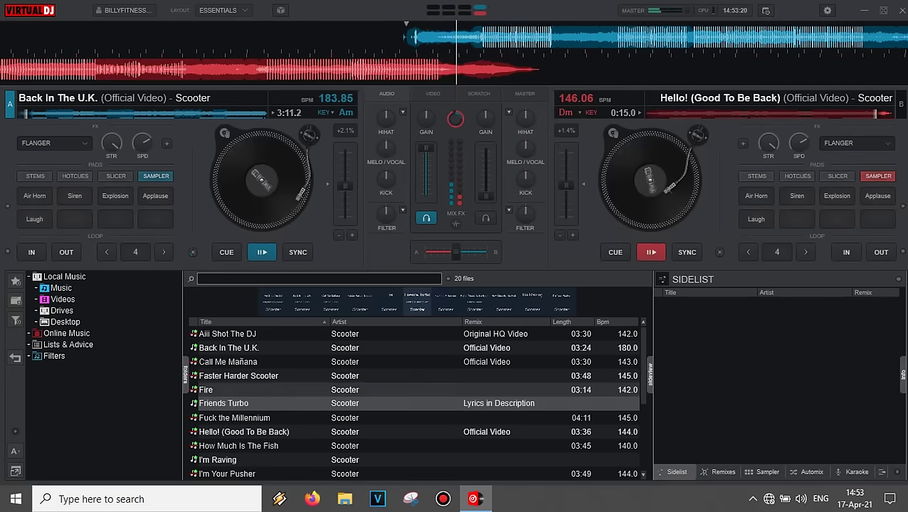
pyautogui.moveTo(224, 403); pyautogui.dragTo(629, 214)
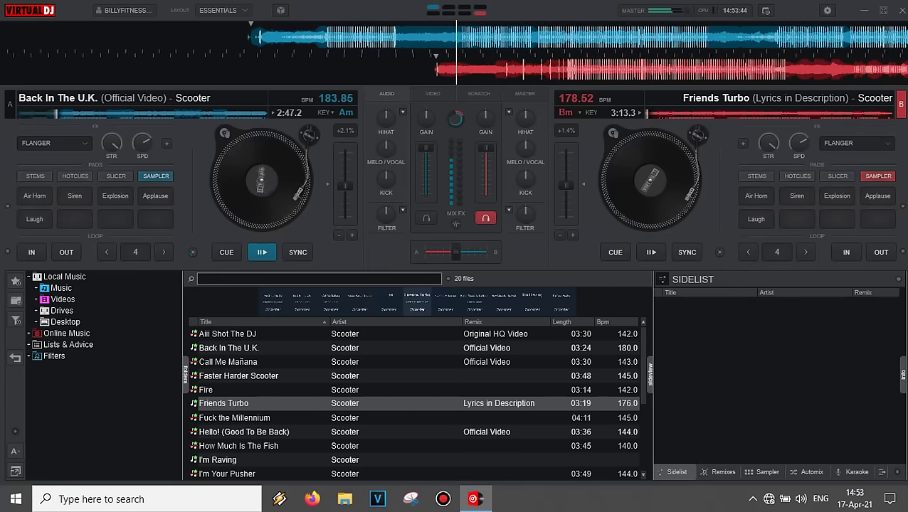
# - Analyze "I'm Raving", "I'm Your Pusher", "Jigga Jigga!" and "Move Your Ass!" for BPM
pyautogui.rightClick(234, 460)
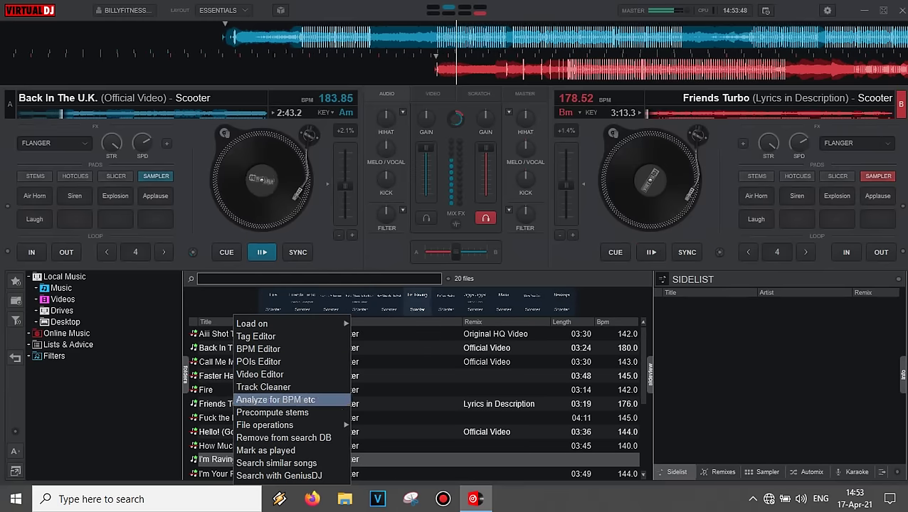
pyautogui.click(275, 400)
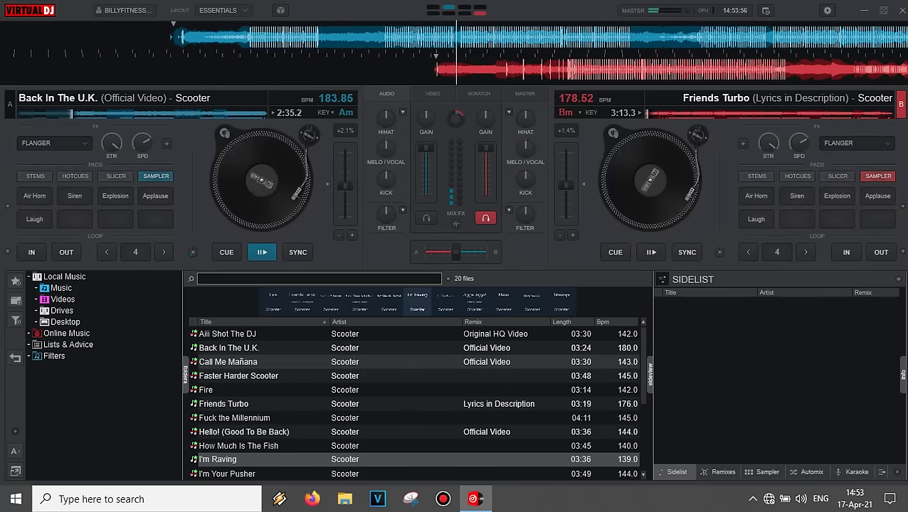
pyautogui.scroll(-2, 284, 383)
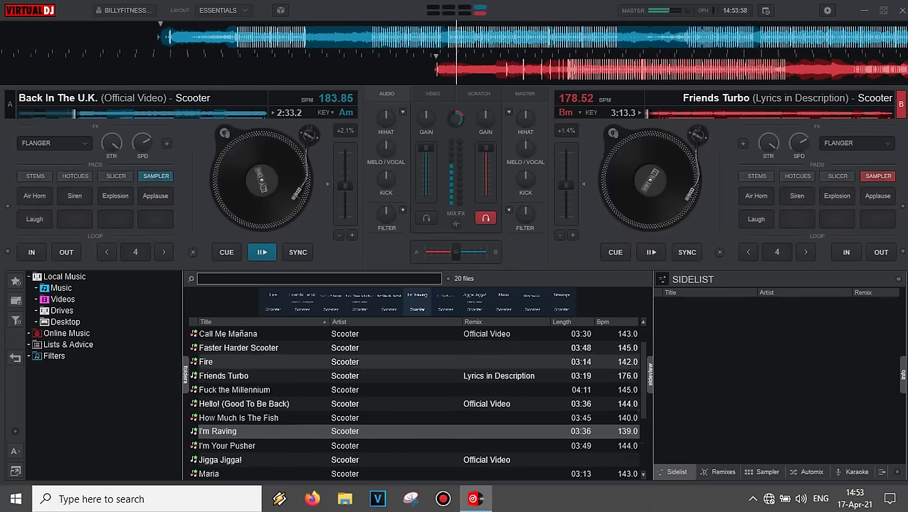
pyautogui.scroll(-1, 284, 389)
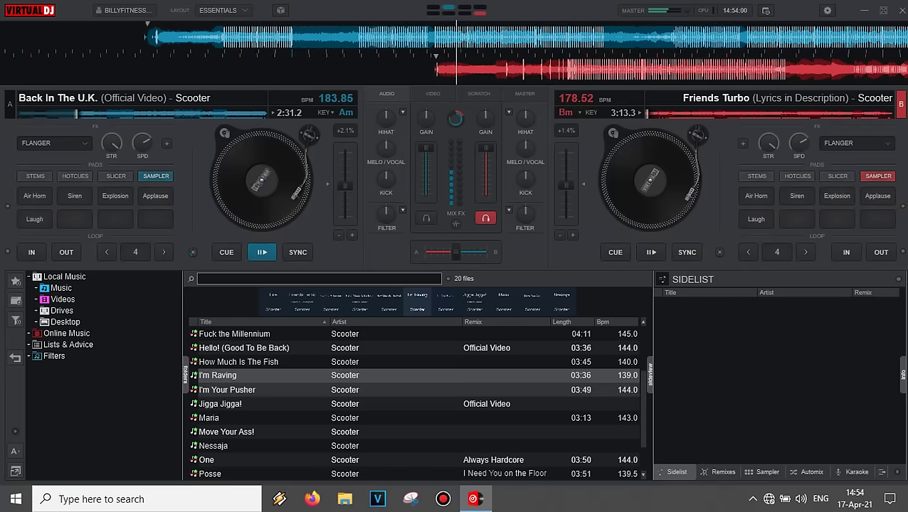
pyautogui.rightClick(257, 389)
pyautogui.click(297, 400)
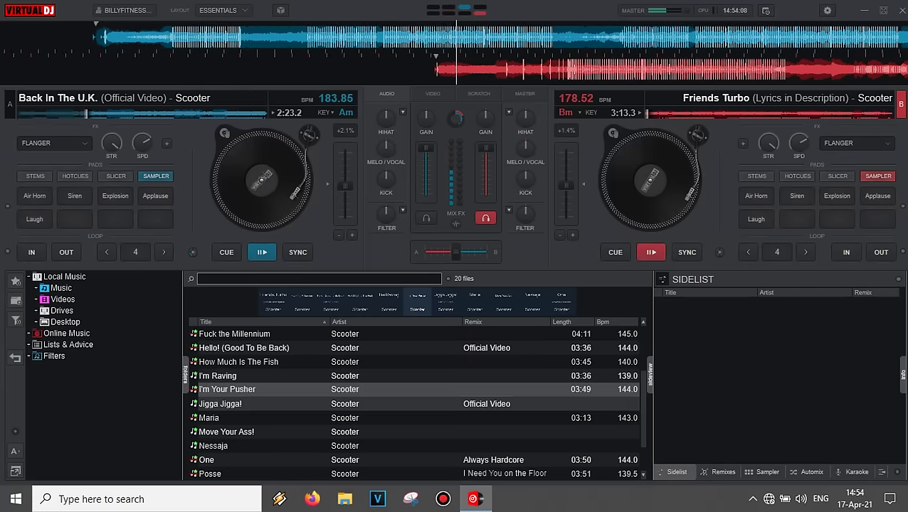
pyautogui.rightClick(253, 404)
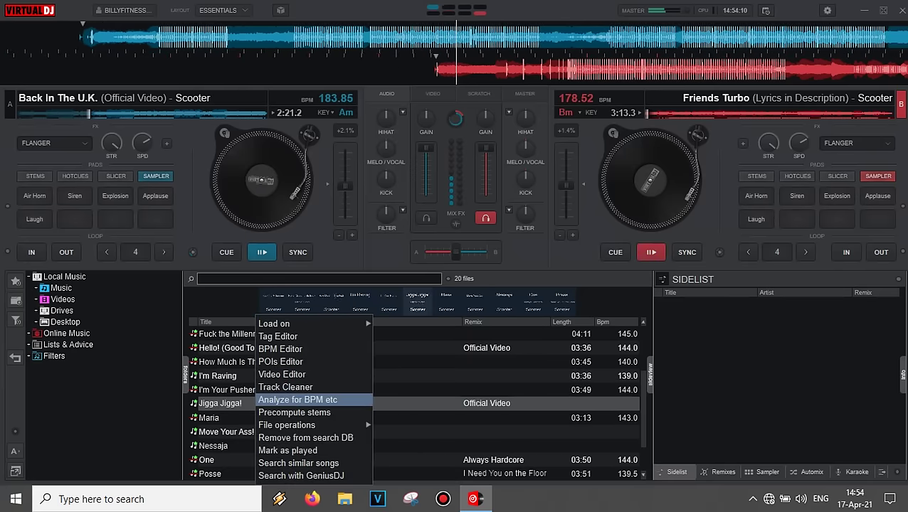
pyautogui.click(304, 340)
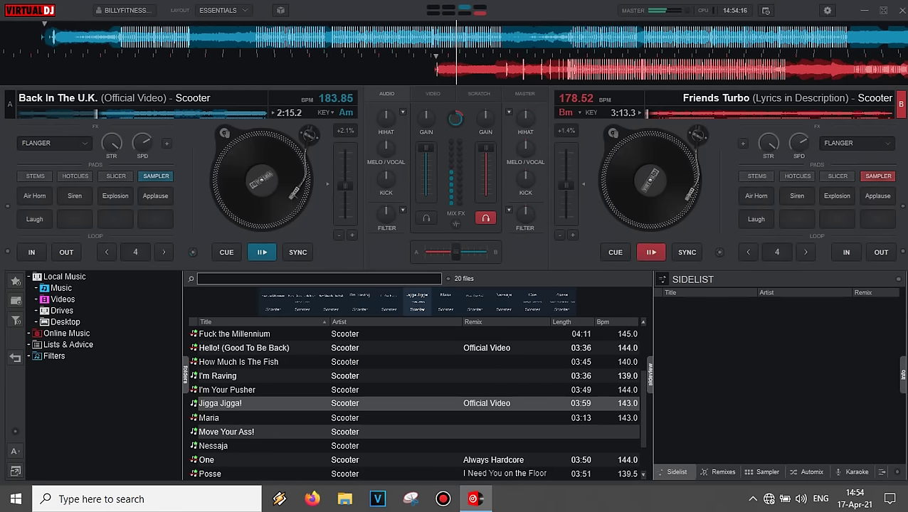
pyautogui.rightClick(255, 432)
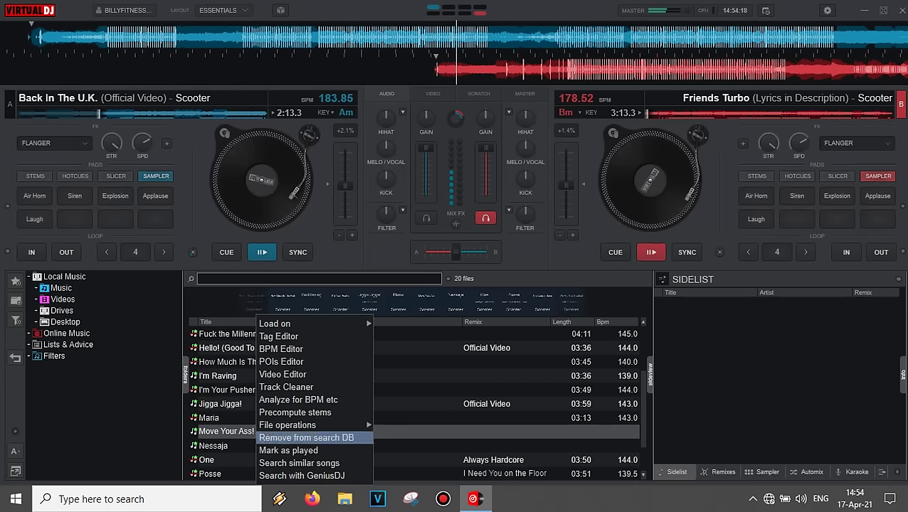
pyautogui.click(295, 413)
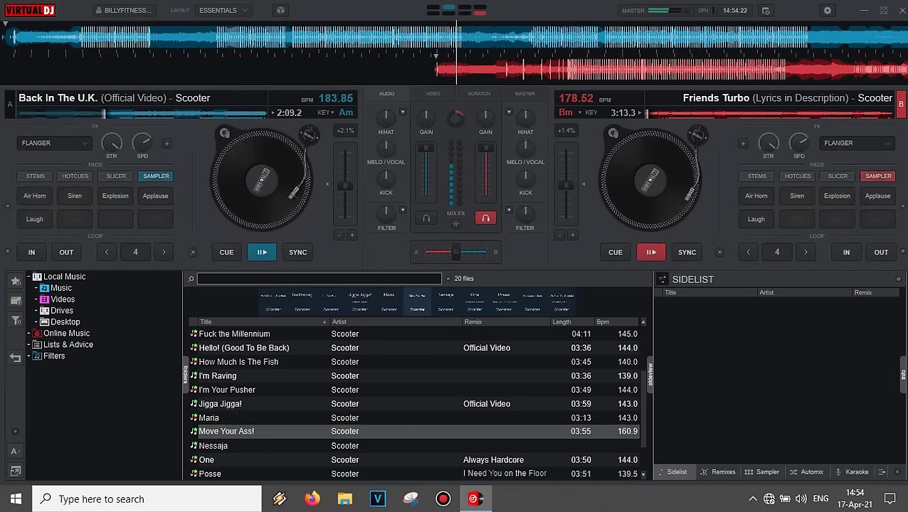
# - Start "Friends Turbo" on deck B and cue "Move Your Ass!" on deck A about 9 seconds in, showing its remaining time
pyautogui.scroll(2, 413, 399)
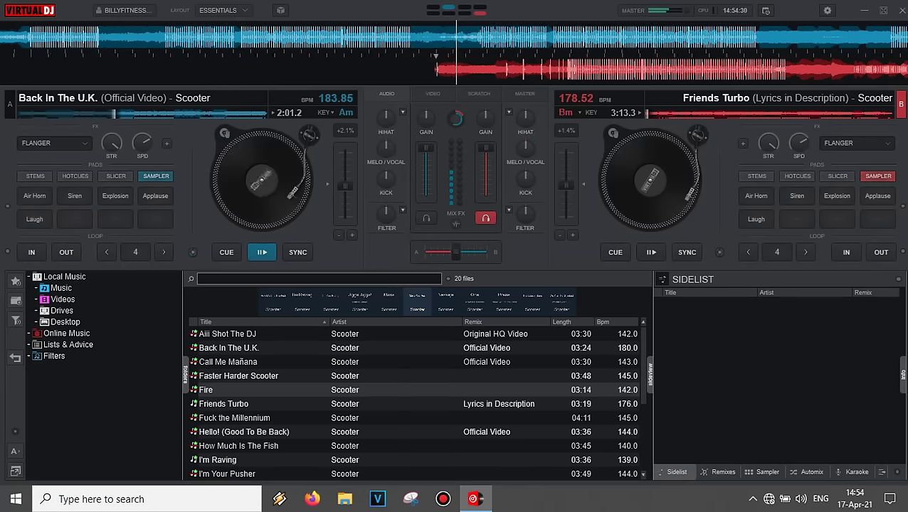
pyautogui.scroll(-3, 413, 389)
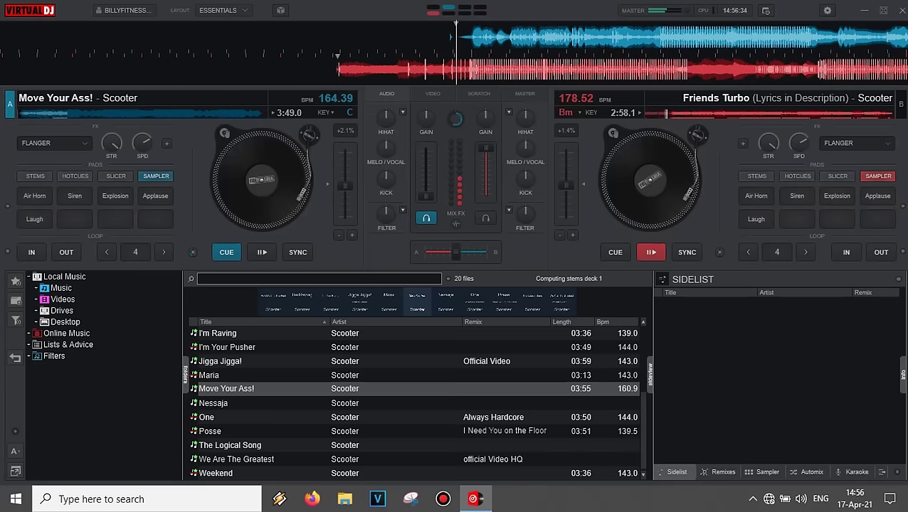
pyautogui.press('space')
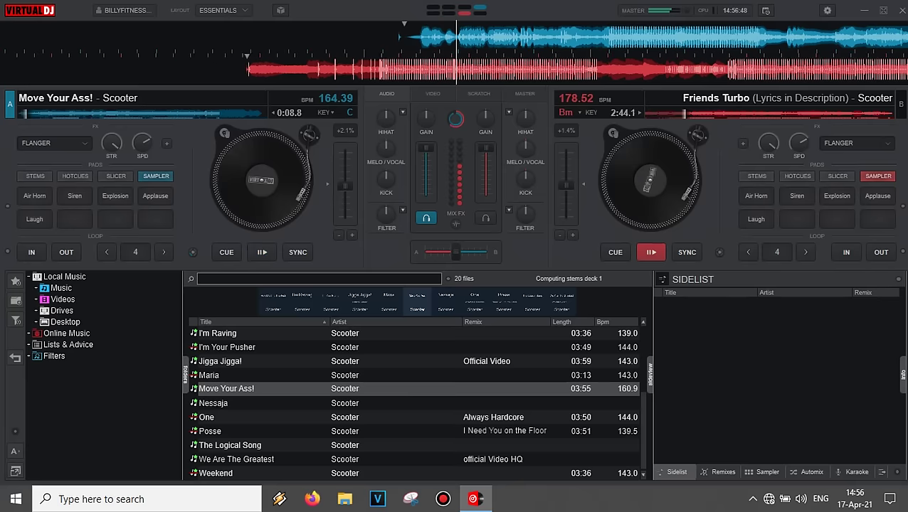
pyautogui.click(289, 113)
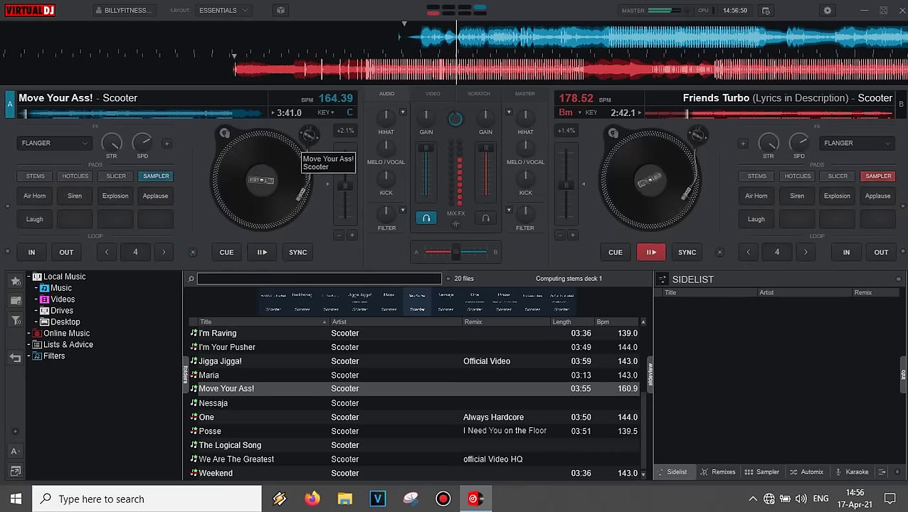
# - Analyze "The Logical Song", "We Are The Greatest" and "Nessaja" for BPM
pyautogui.scroll(3, 413, 363)
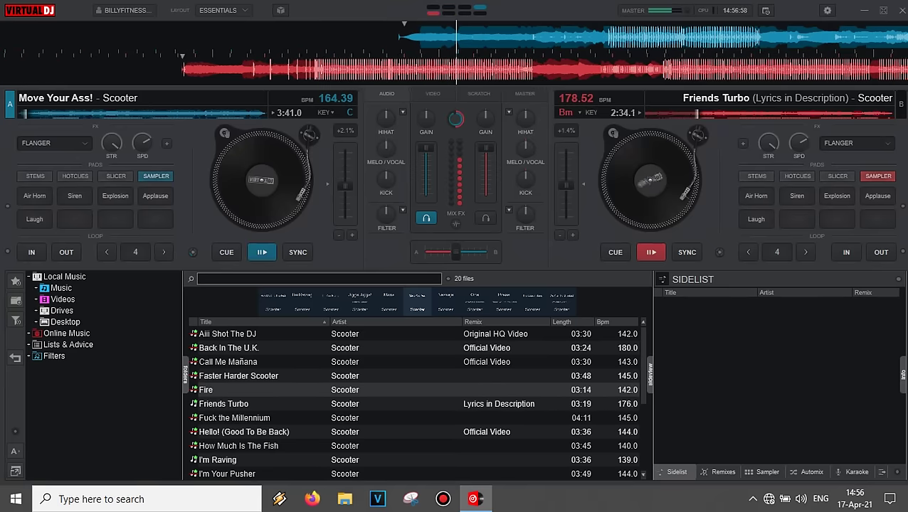
pyautogui.scroll(-2, 412, 390)
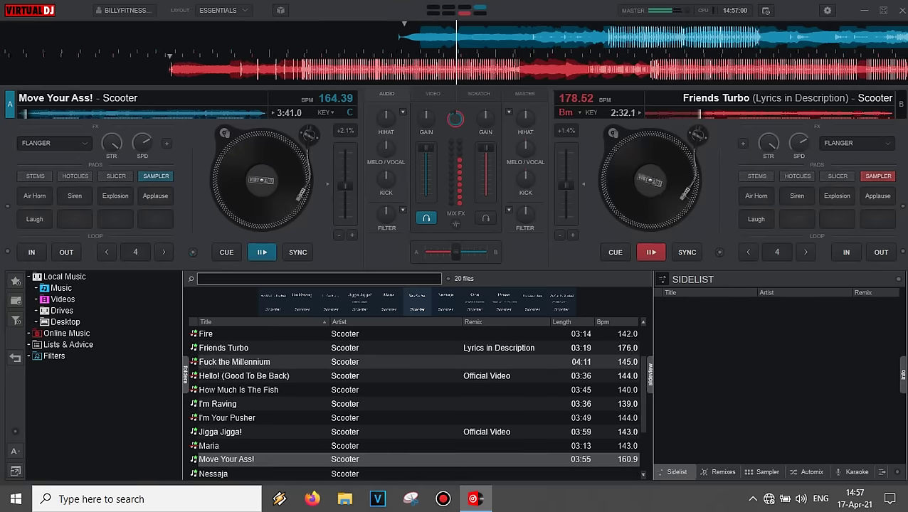
pyautogui.scroll(2, 412, 398)
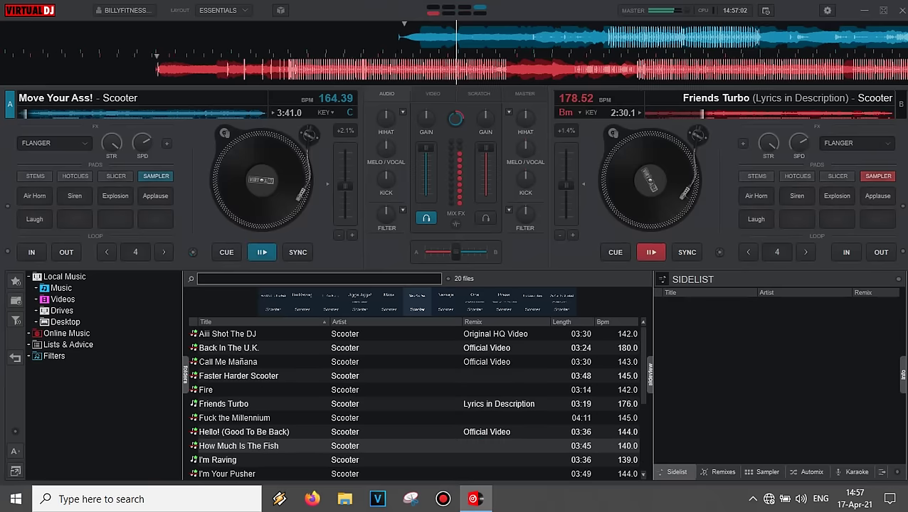
pyautogui.scroll(-1, 413, 368)
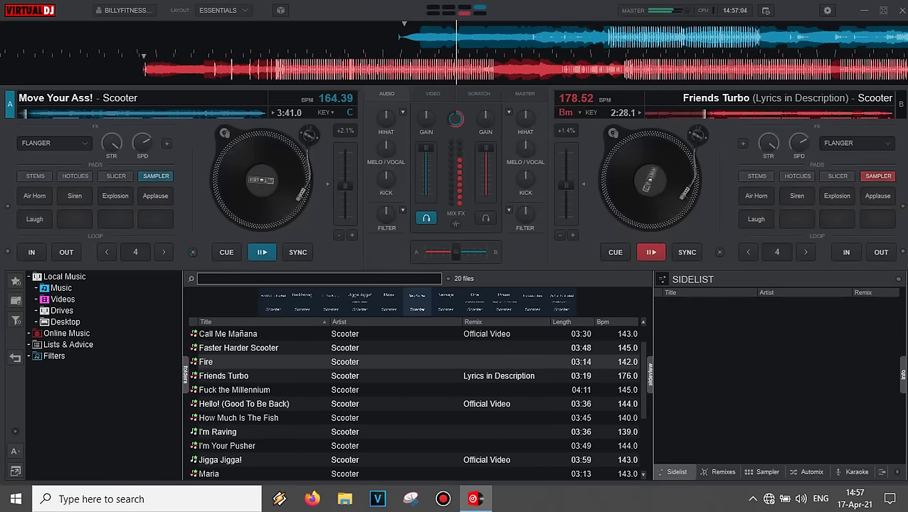
pyautogui.scroll(-4, 413, 384)
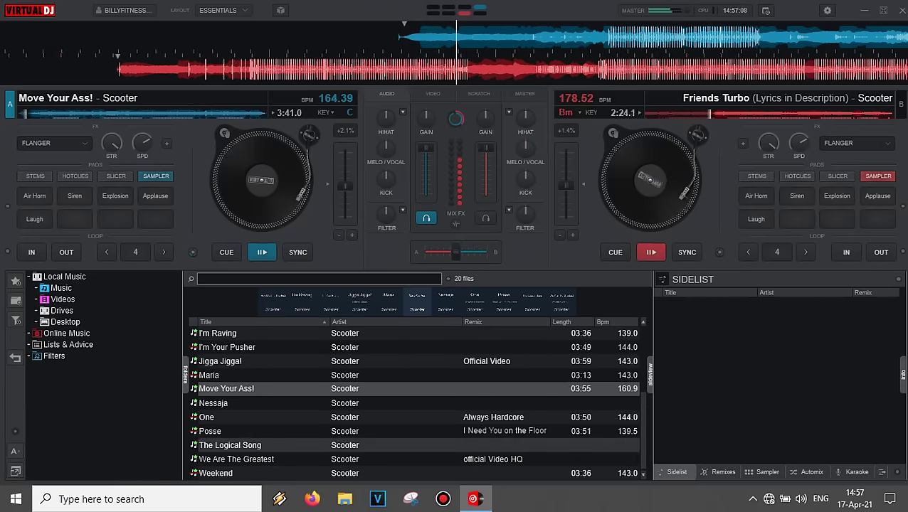
pyautogui.rightClick(267, 444)
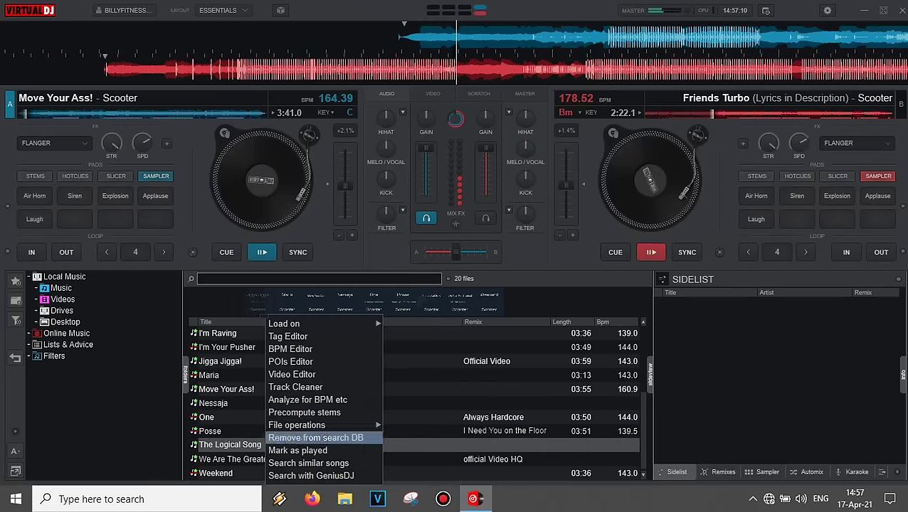
pyautogui.click(308, 400)
pyautogui.rightClick(262, 445)
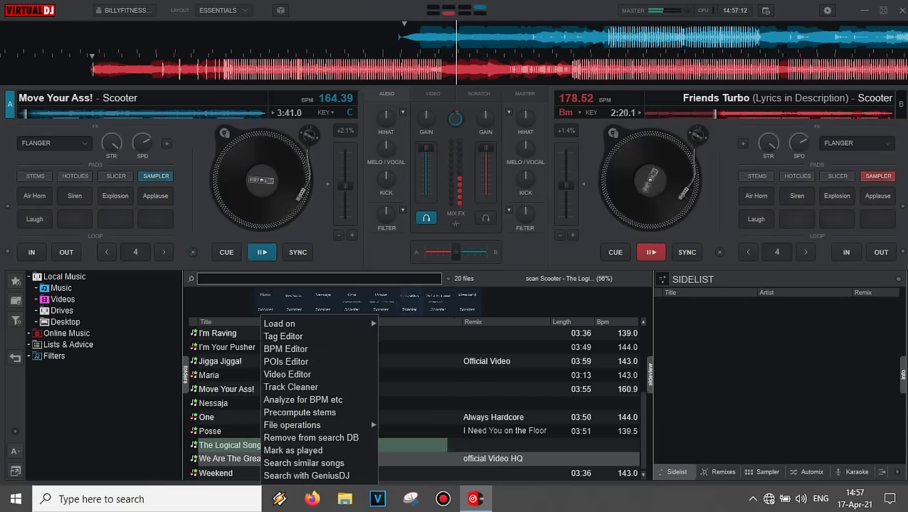
pyautogui.click(303, 400)
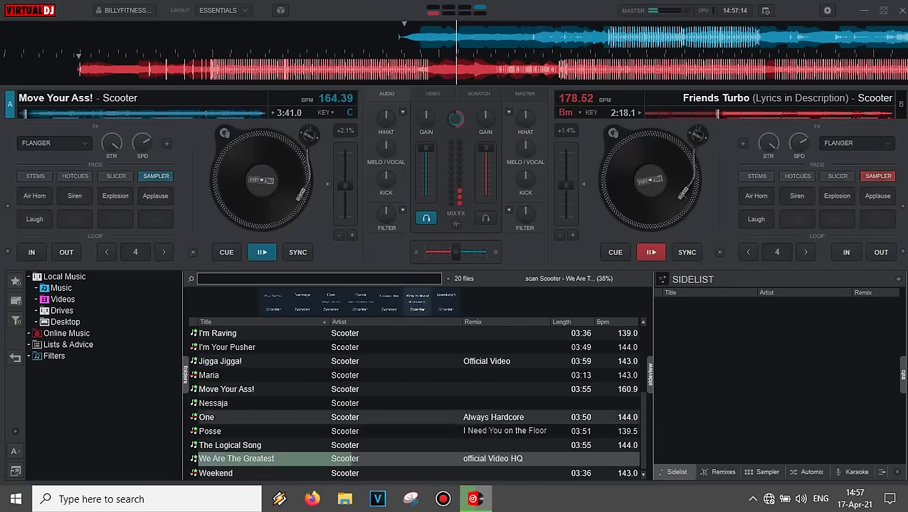
pyautogui.rightClick(235, 403)
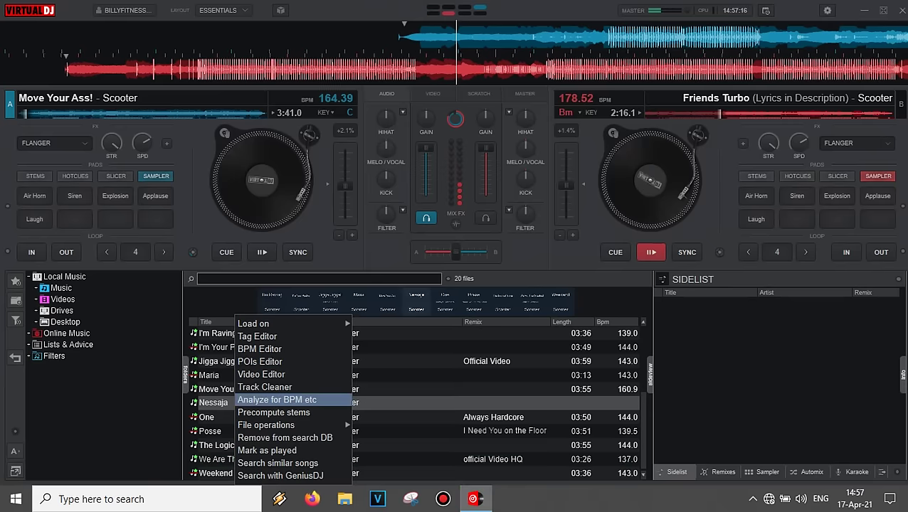
pyautogui.click(285, 400)
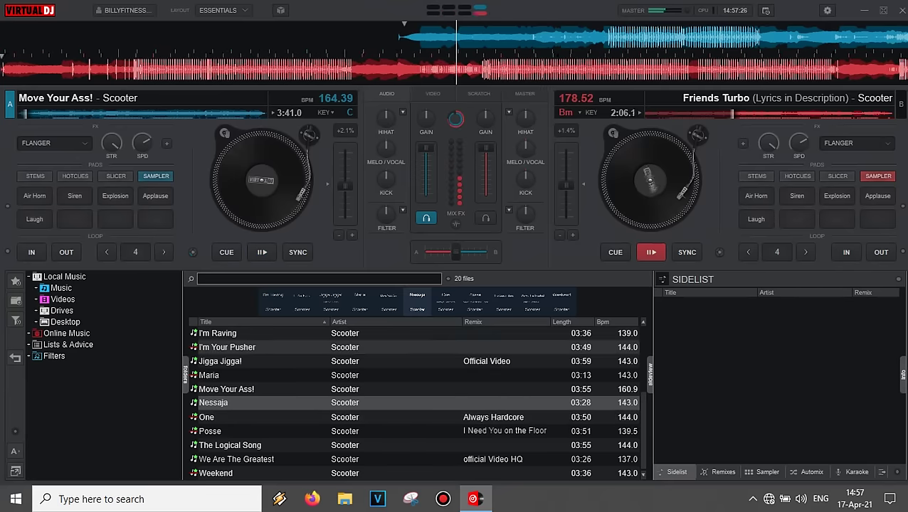
# - Start "Move Your Ass!" on deck A synced to deck B's tempo and load "Jigga Jigga!" onto deck B
pyautogui.scroll(2, 413, 377)
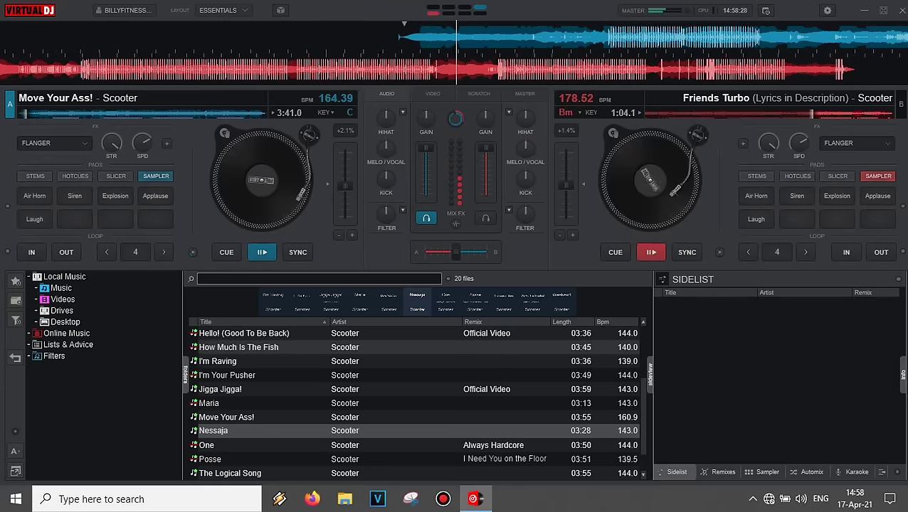
pyautogui.scroll(-1, 413, 403)
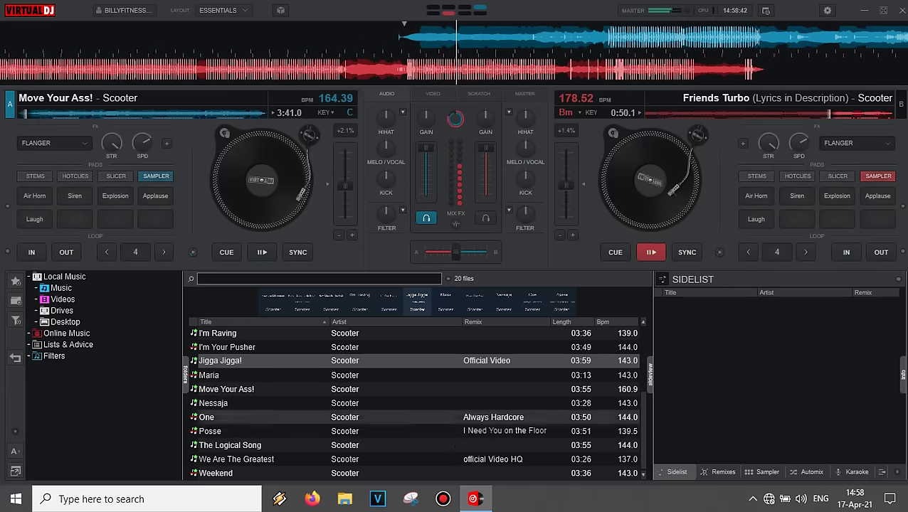
pyautogui.scroll(3, 413, 403)
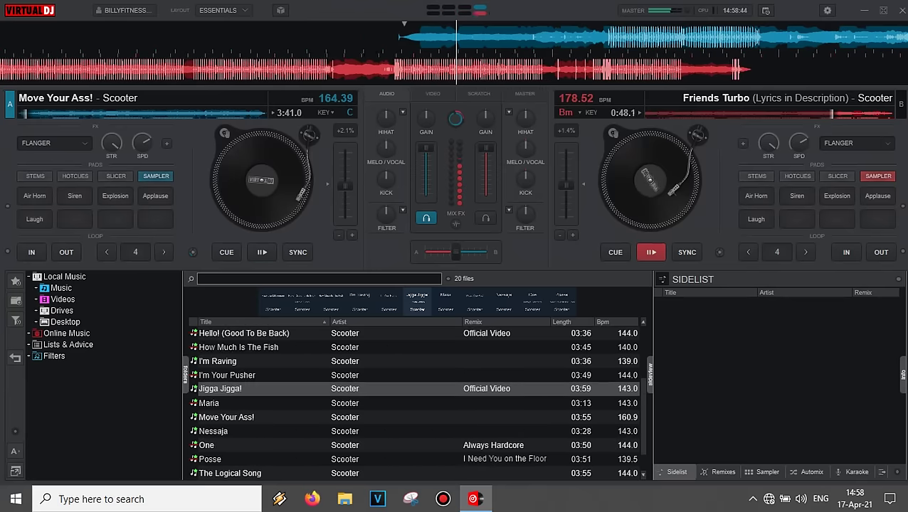
pyautogui.scroll(1, 412, 403)
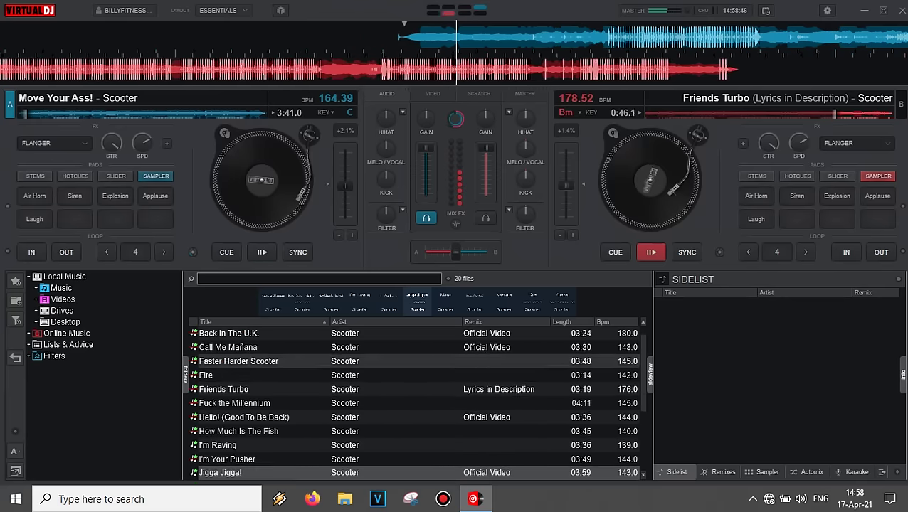
pyautogui.scroll(-3, 413, 375)
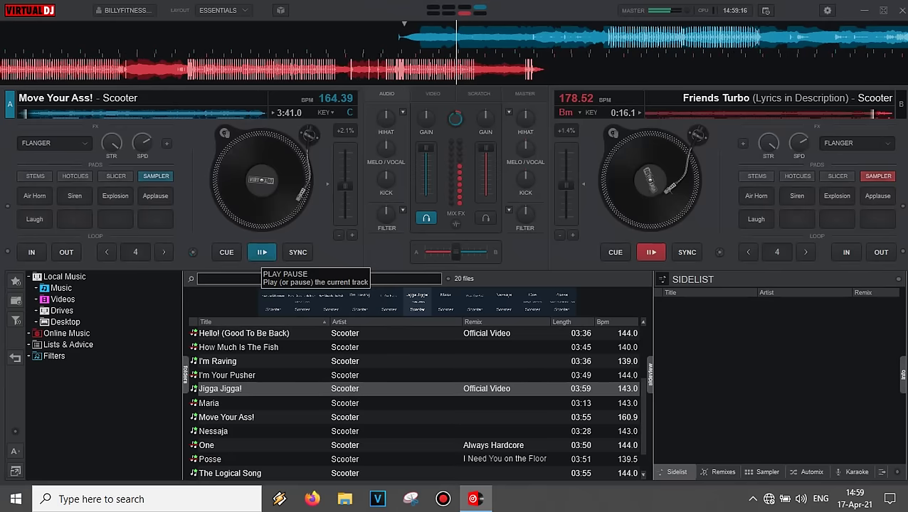
pyautogui.click(297, 252)
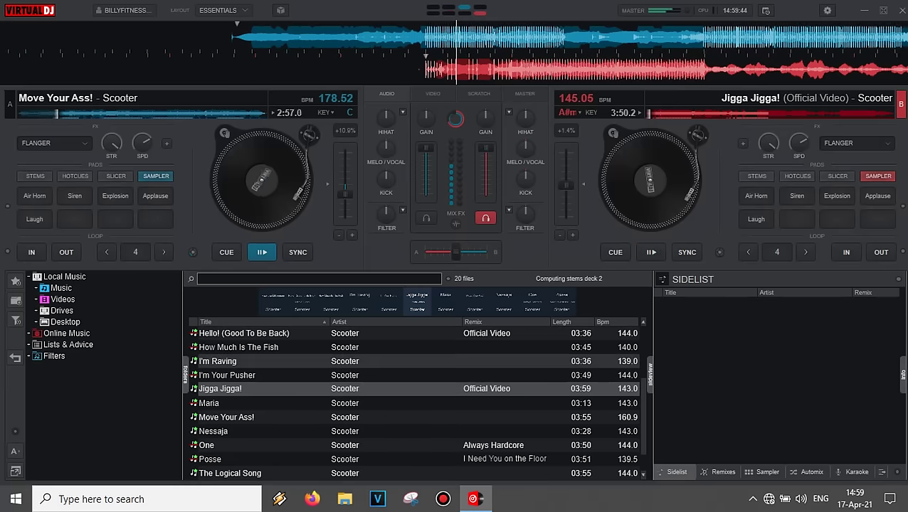
pyautogui.click(217, 361)
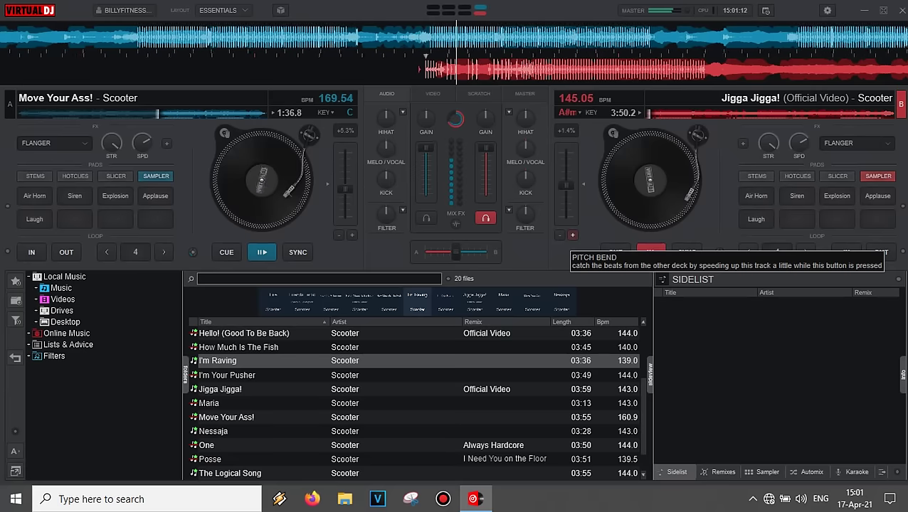
# - Start "Jigga Jigga!" on deck B and fade out deck A's volume
pyautogui.click(650, 251)
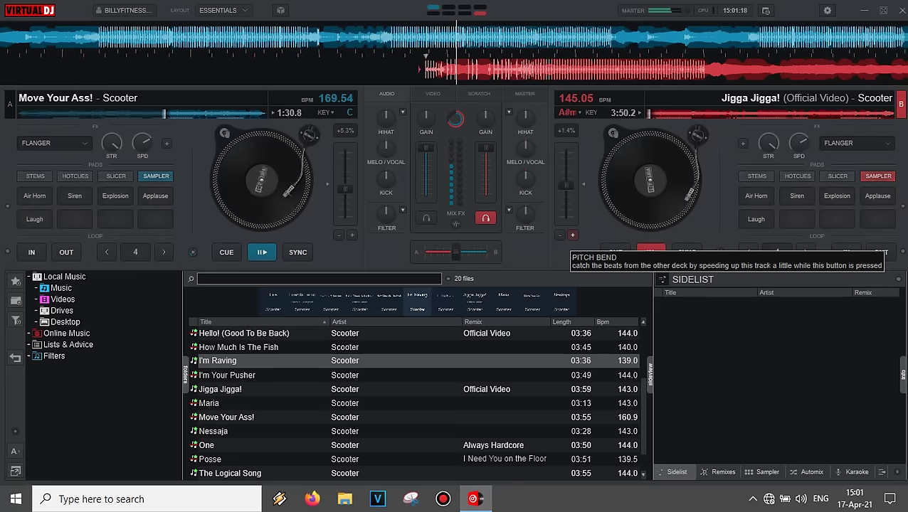
pyautogui.click(650, 251)
pyautogui.click(650, 251)
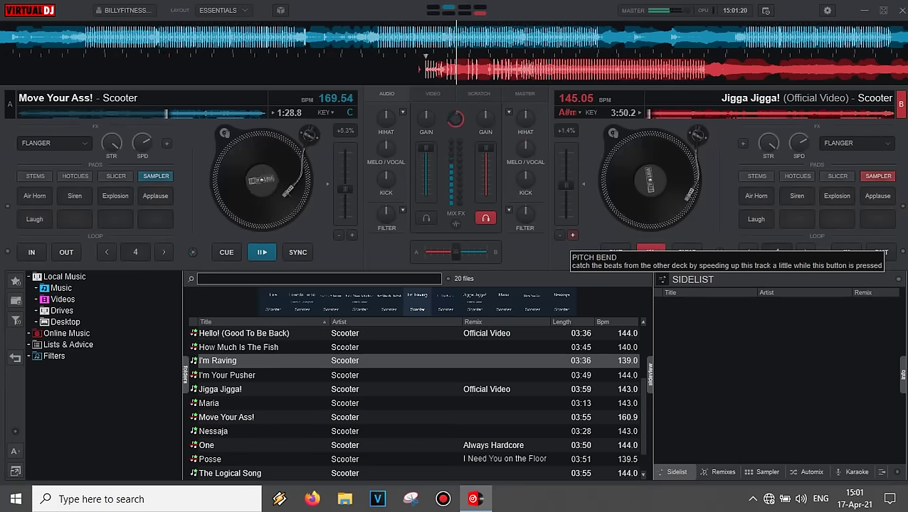
pyautogui.click(650, 250)
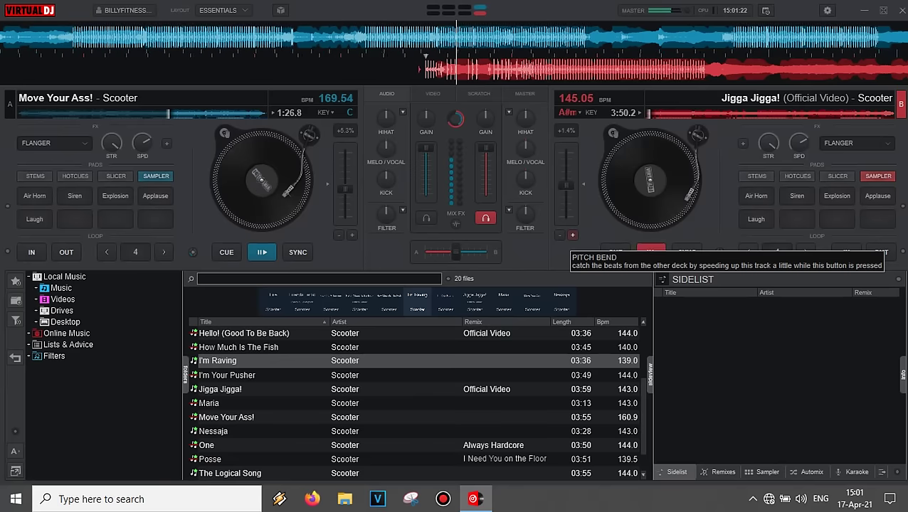
pyautogui.click(650, 250)
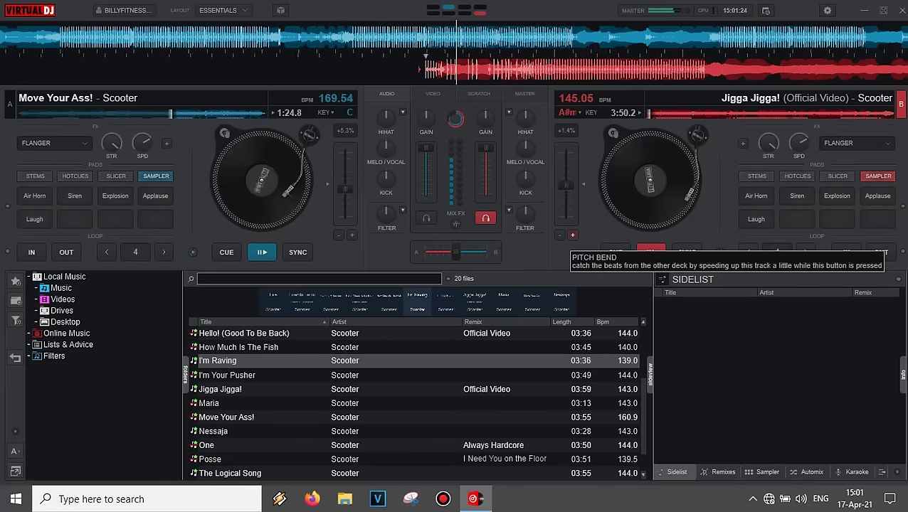
pyautogui.click(650, 251)
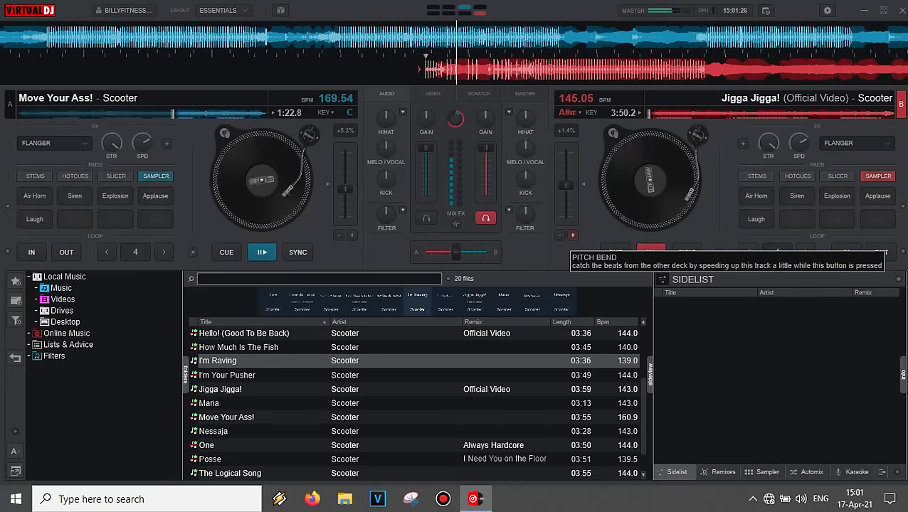
pyautogui.click(649, 251)
pyautogui.click(650, 251)
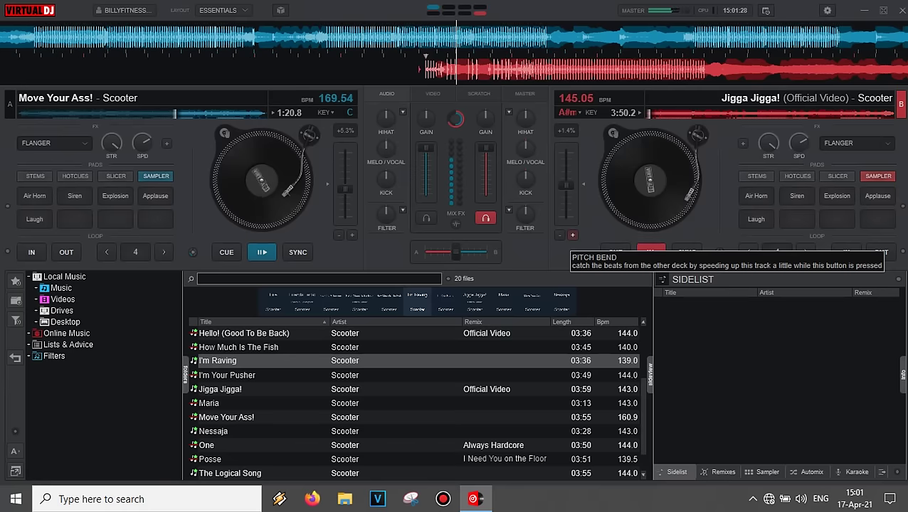
pyautogui.click(650, 250)
pyautogui.click(650, 250)
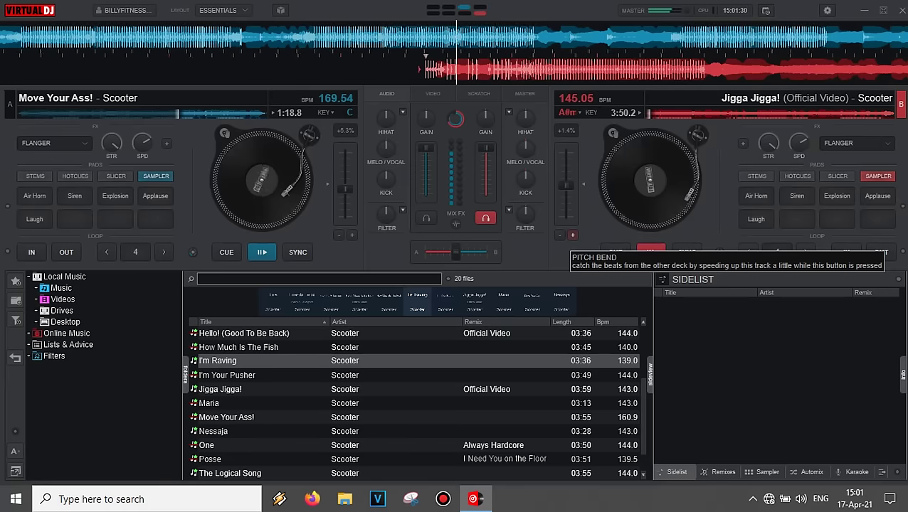
pyautogui.click(650, 250)
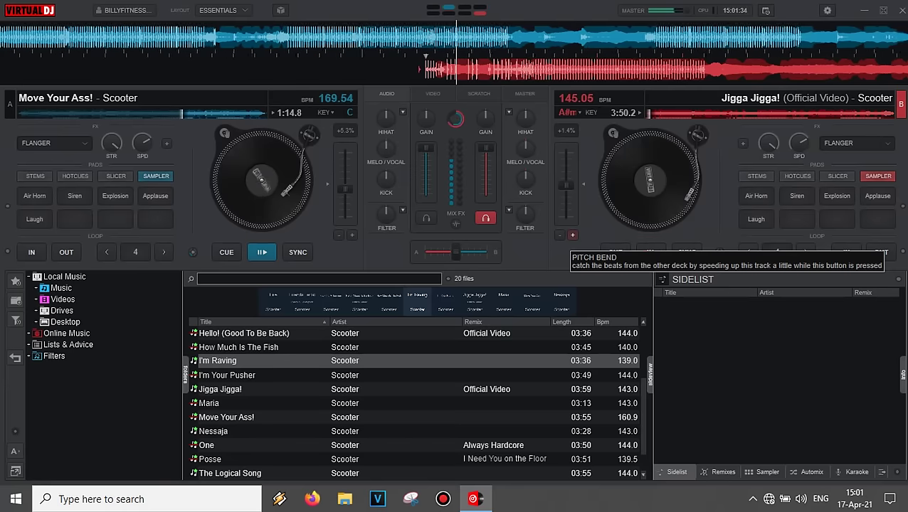
pyautogui.click(650, 251)
pyautogui.click(649, 251)
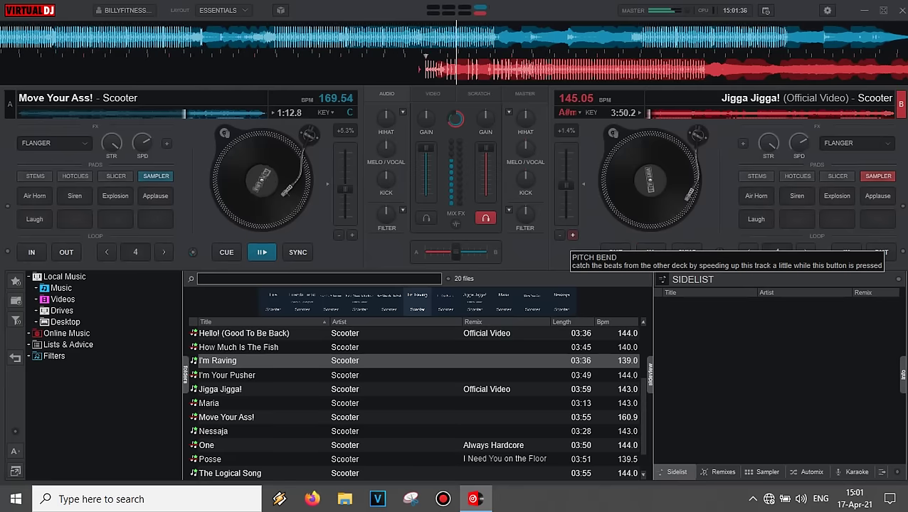
pyautogui.click(650, 251)
pyautogui.click(649, 250)
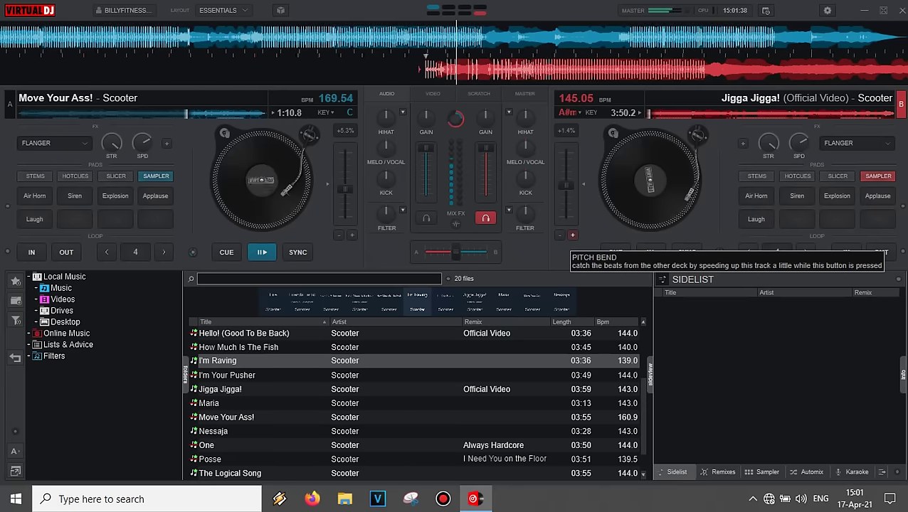
pyautogui.click(649, 251)
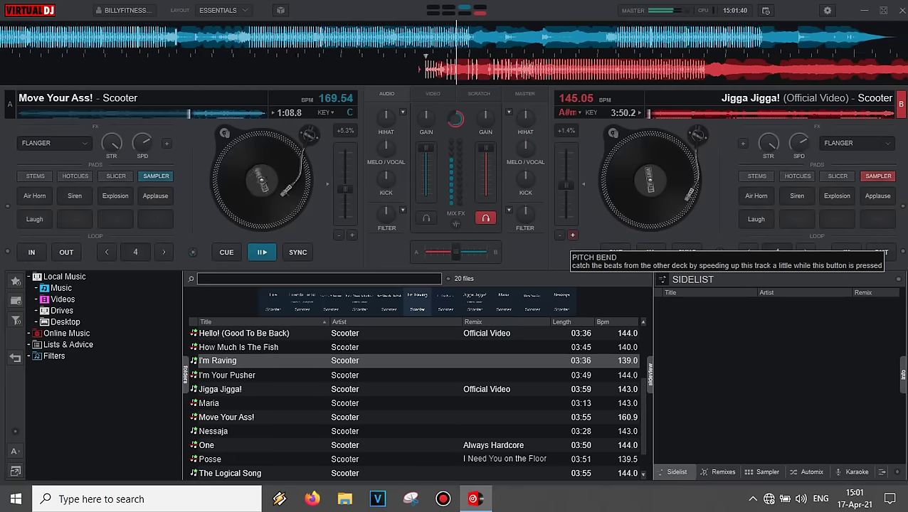
pyautogui.click(650, 251)
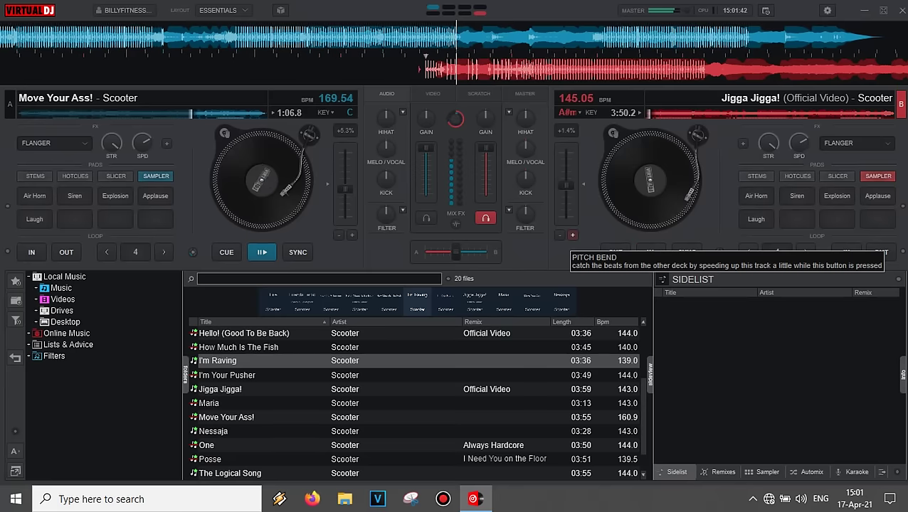
pyautogui.click(650, 250)
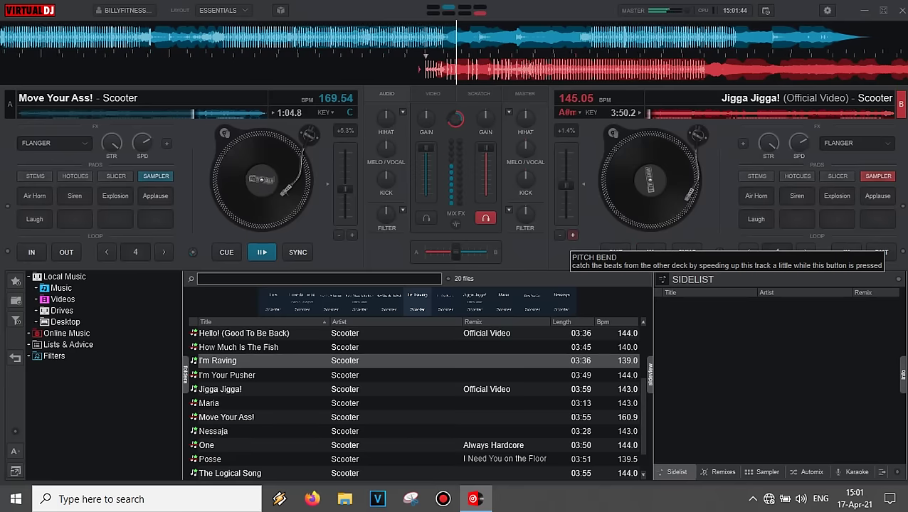
pyautogui.click(650, 251)
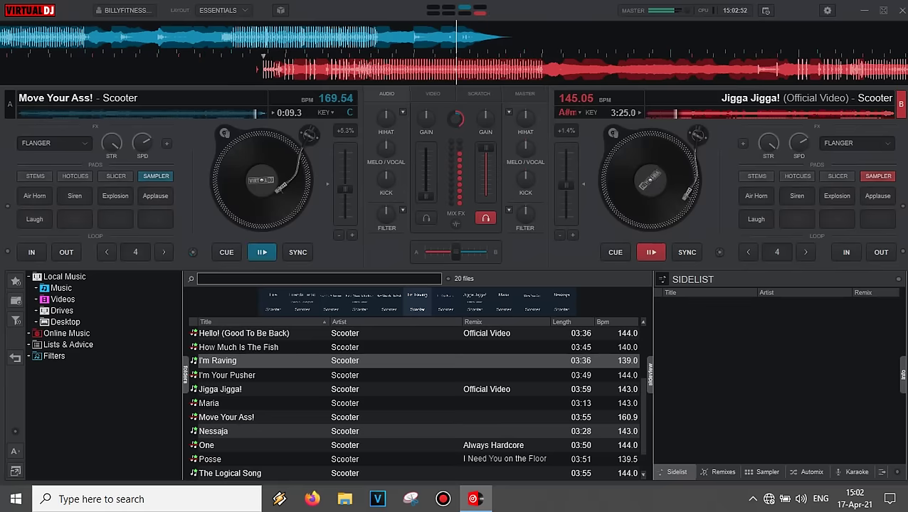
# - Load "The Logical Song" onto deck A and mix over to it in sync with deck B, stopping deck B
pyautogui.scroll(-1, 413, 399)
pyautogui.moveTo(229, 445); pyautogui.dragTo(207, 192)
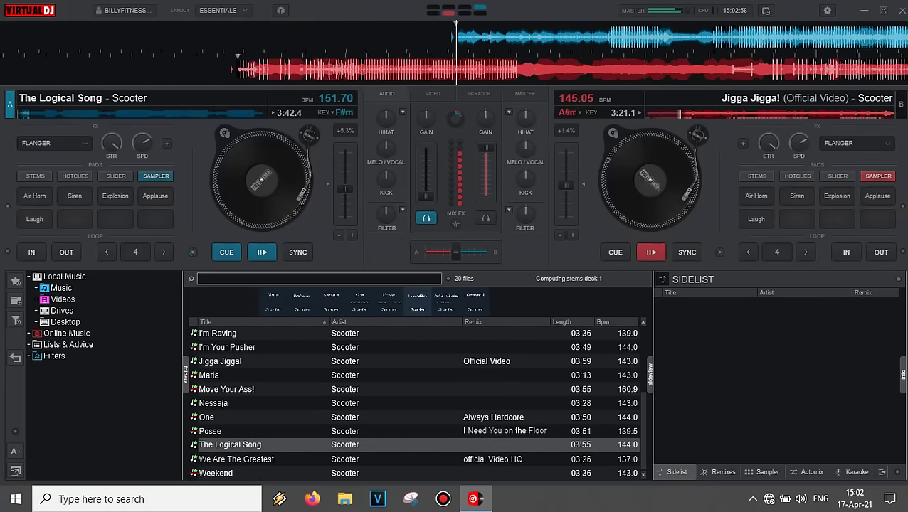
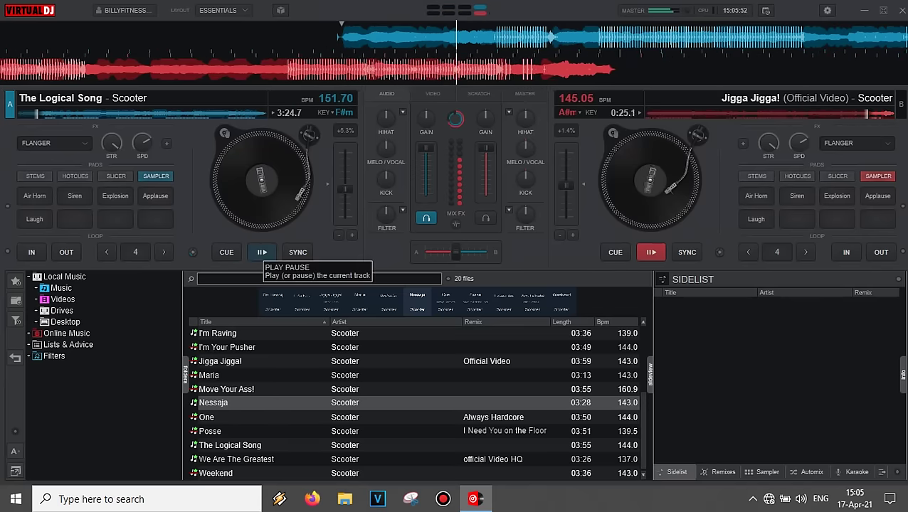
pyautogui.click(297, 252)
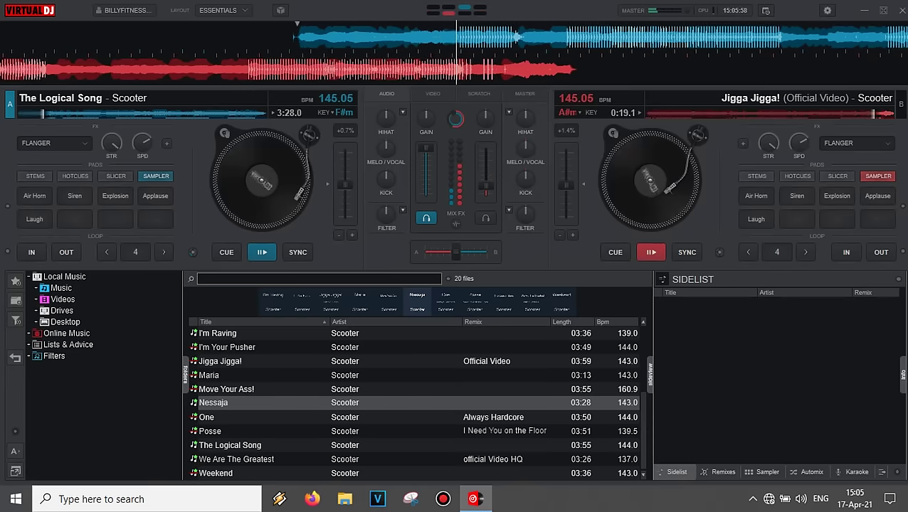
pyautogui.press('space')
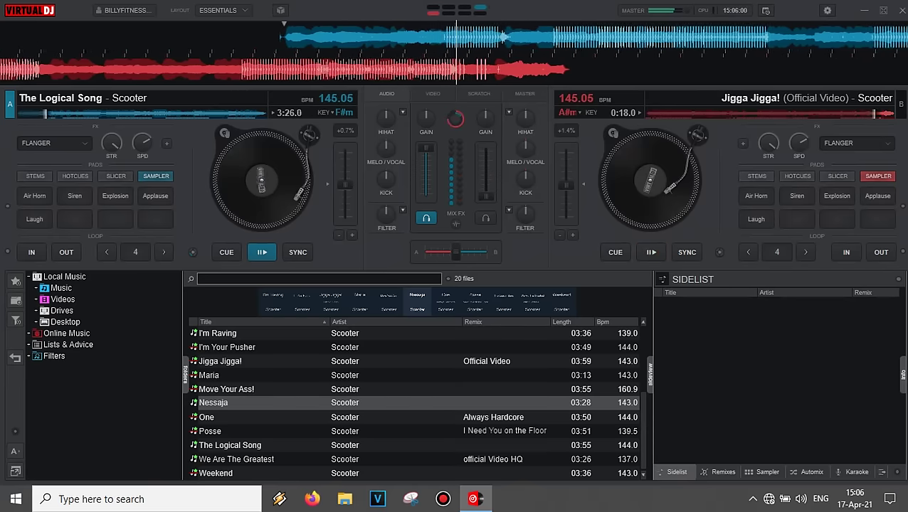
# - Load "Nessaja" onto deck B and select "I'm Raving" in the track list as the upcoming track
pyautogui.moveTo(213, 402); pyautogui.dragTo(665, 167)
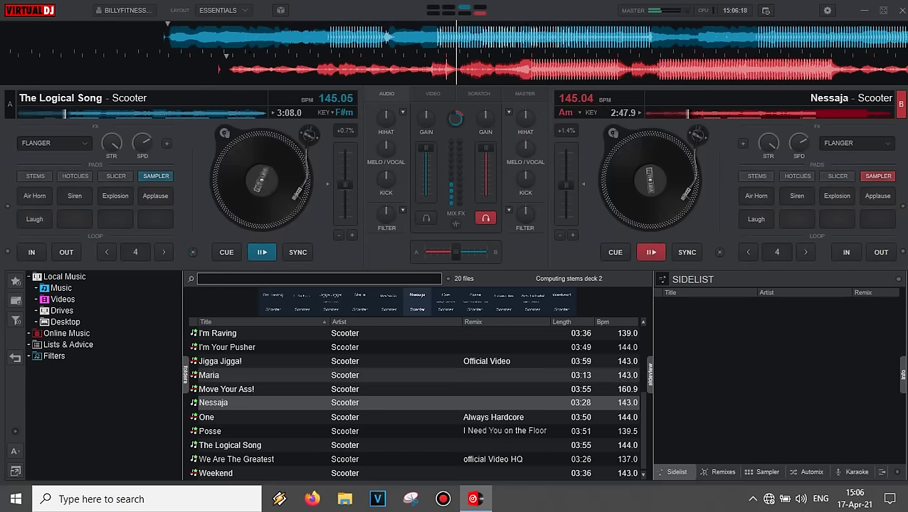
pyautogui.click(217, 333)
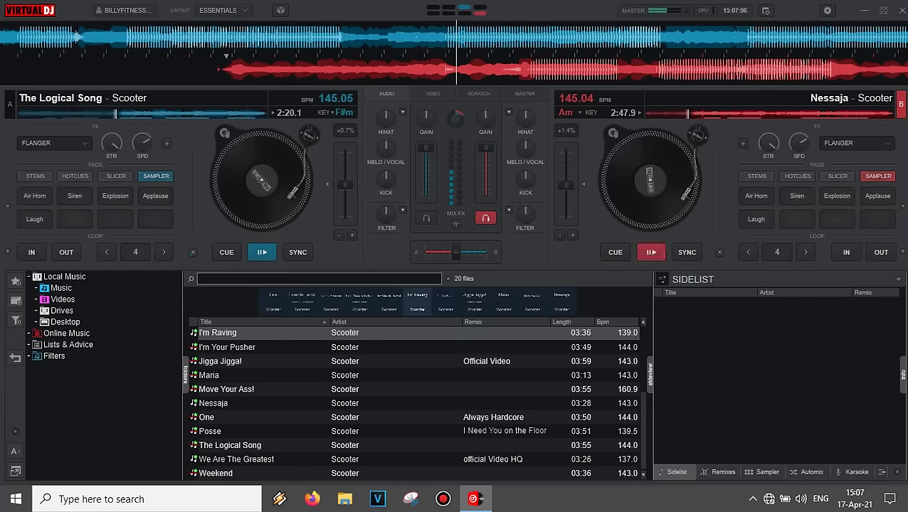
# - Look through the Scooter track list, comparing titles and BPM values of candidates for the next mix
pyautogui.scroll(2, 412, 399)
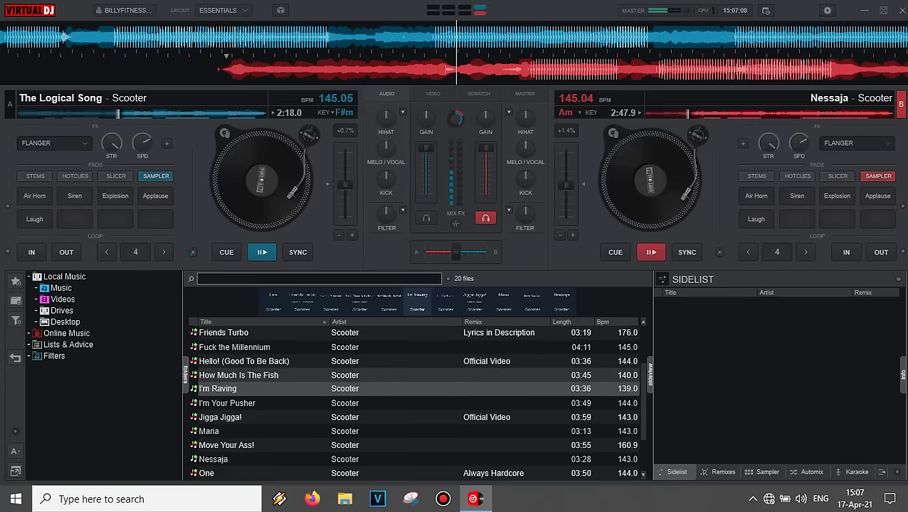
pyautogui.scroll(-1, 413, 399)
pyautogui.scroll(2, 413, 399)
pyautogui.scroll(-3, 413, 398)
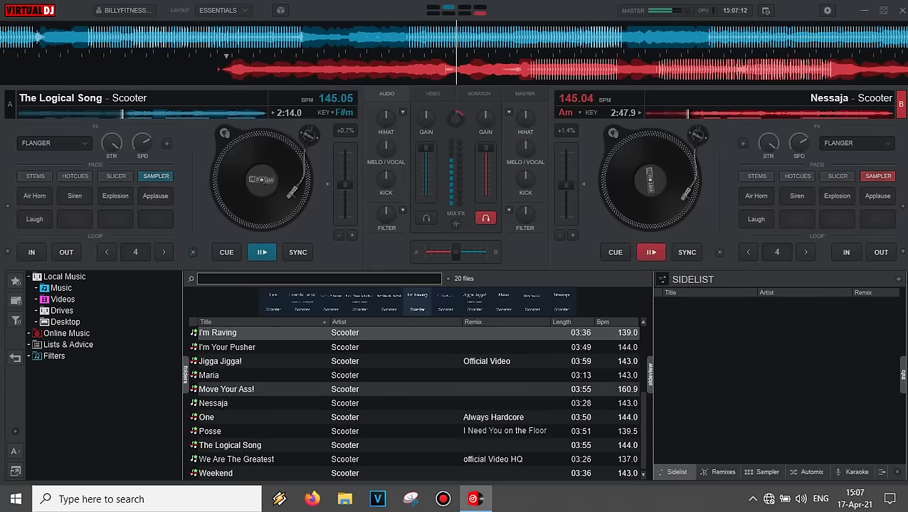
pyautogui.scroll(2, 413, 398)
pyautogui.scroll(2, 413, 399)
pyautogui.scroll(-3, 413, 398)
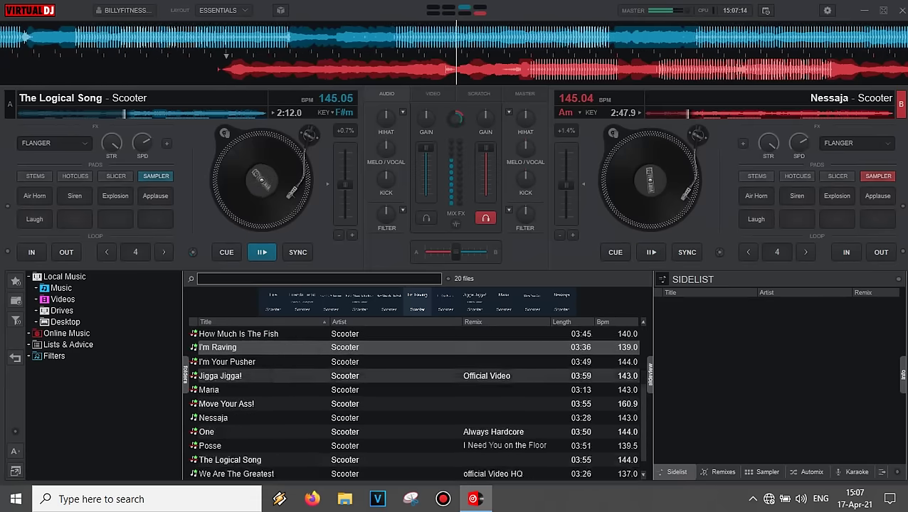
pyautogui.scroll(2, 413, 399)
pyautogui.scroll(-2, 413, 398)
pyautogui.scroll(4, 413, 399)
pyautogui.scroll(-4, 412, 398)
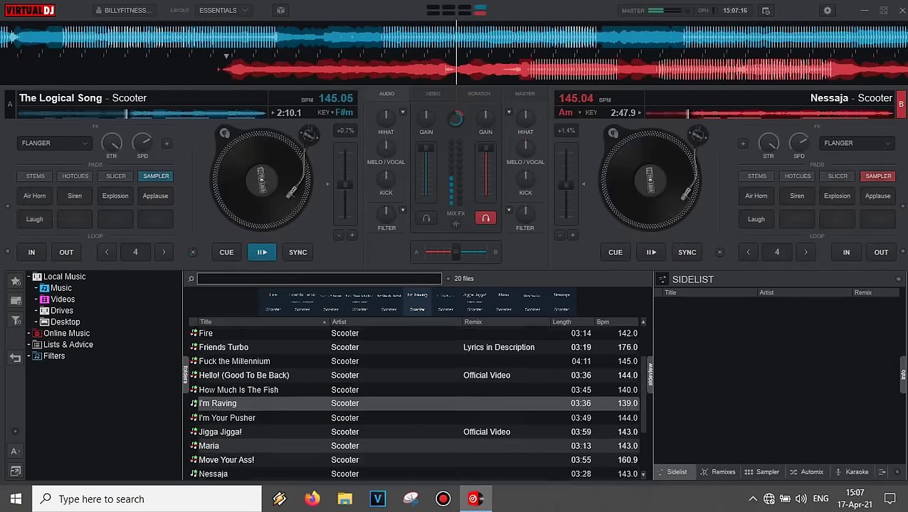
pyautogui.scroll(4, 413, 398)
pyautogui.scroll(-2, 413, 398)
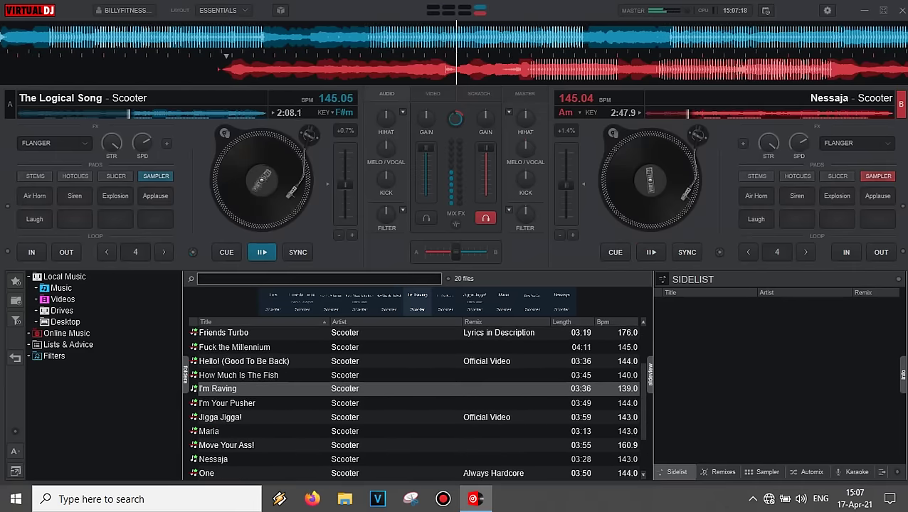
pyautogui.scroll(2, 413, 399)
pyautogui.scroll(-3, 413, 399)
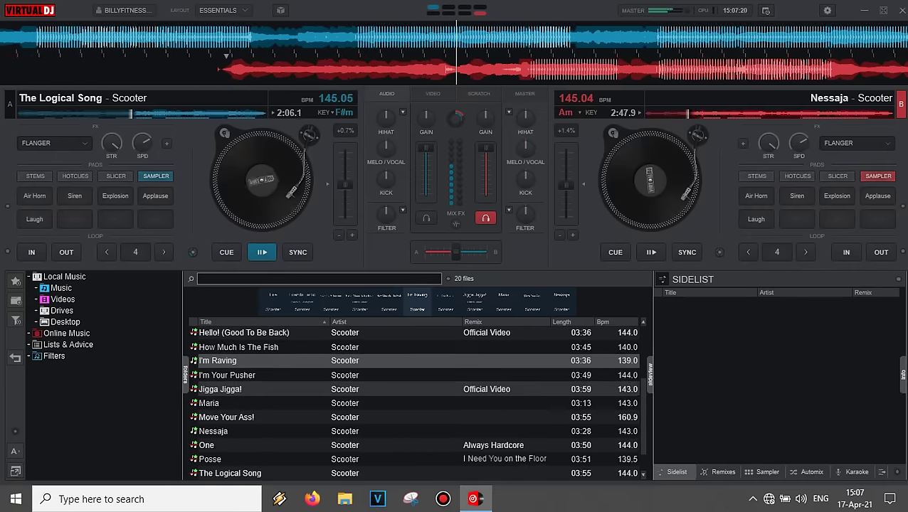
pyautogui.scroll(3, 412, 399)
pyautogui.scroll(-4, 412, 399)
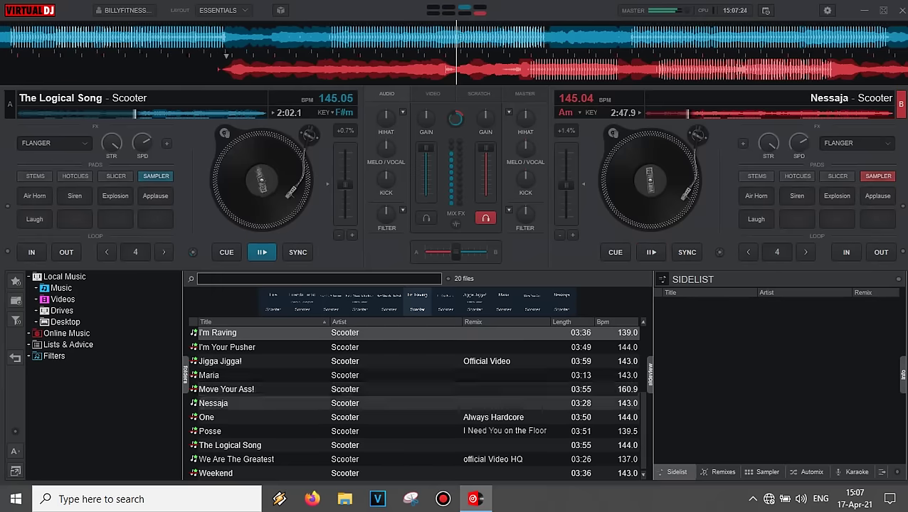
pyautogui.scroll(1, 412, 417)
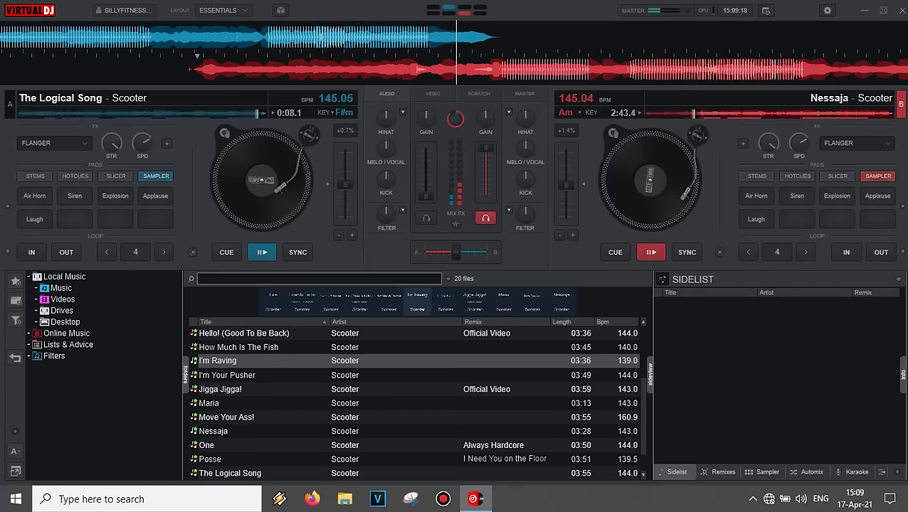
# - Load "I'm Raving" onto deck A and mix over to it in sync with deck B's tempo, stopping deck B
pyautogui.moveTo(218, 361); pyautogui.dragTo(250, 178)
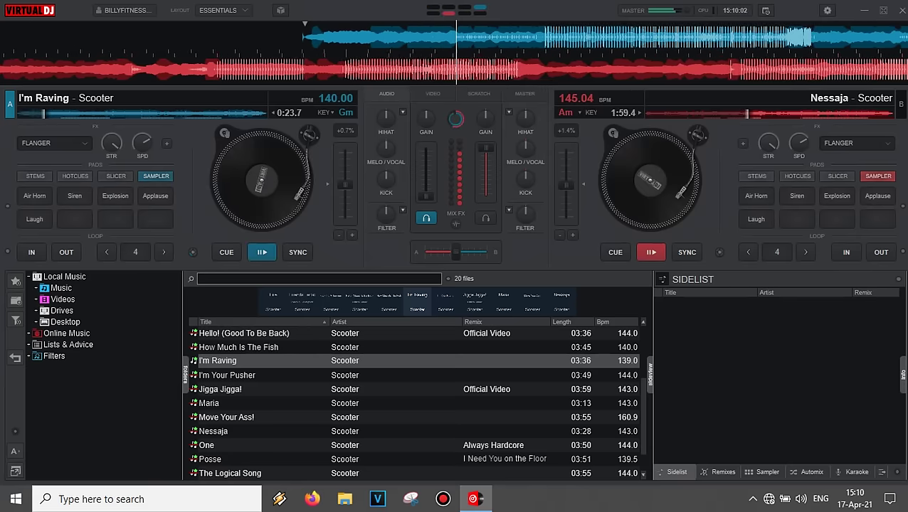
pyautogui.scroll(-2, 418, 403)
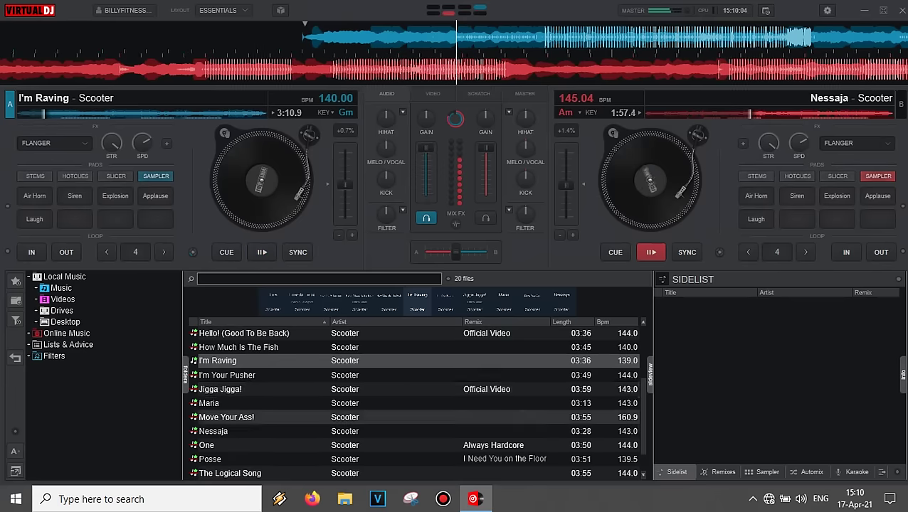
pyautogui.click(236, 459)
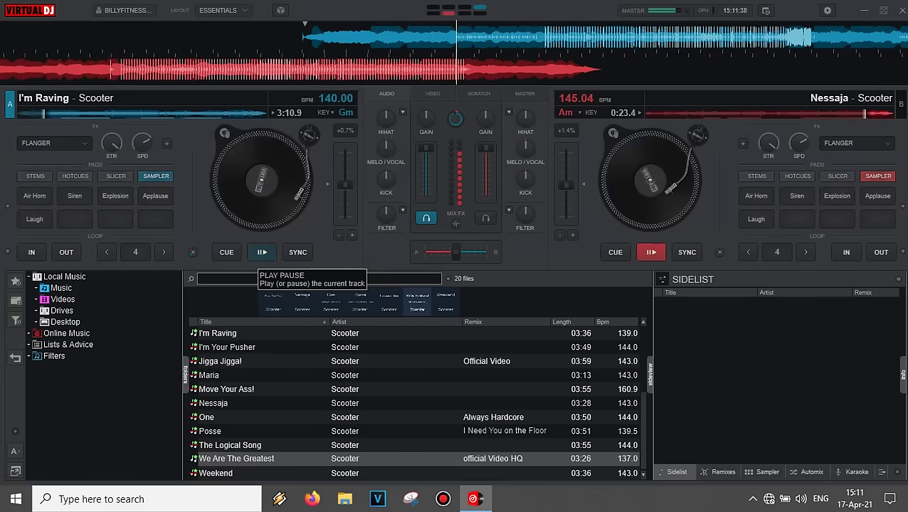
pyautogui.click(262, 254)
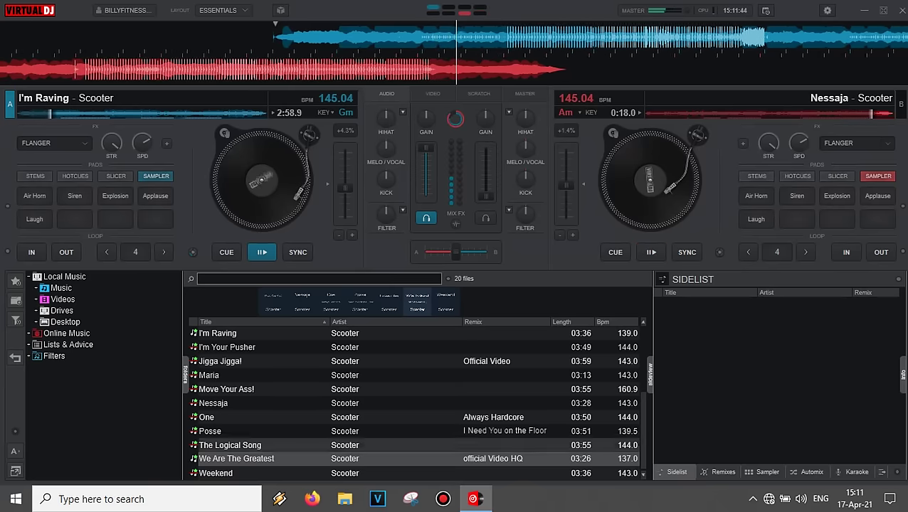
# - Load "We Are The Greatest" onto deck B and mix over to it, fading out and stopping deck A
pyautogui.moveTo(236, 458); pyautogui.dragTo(670, 178)
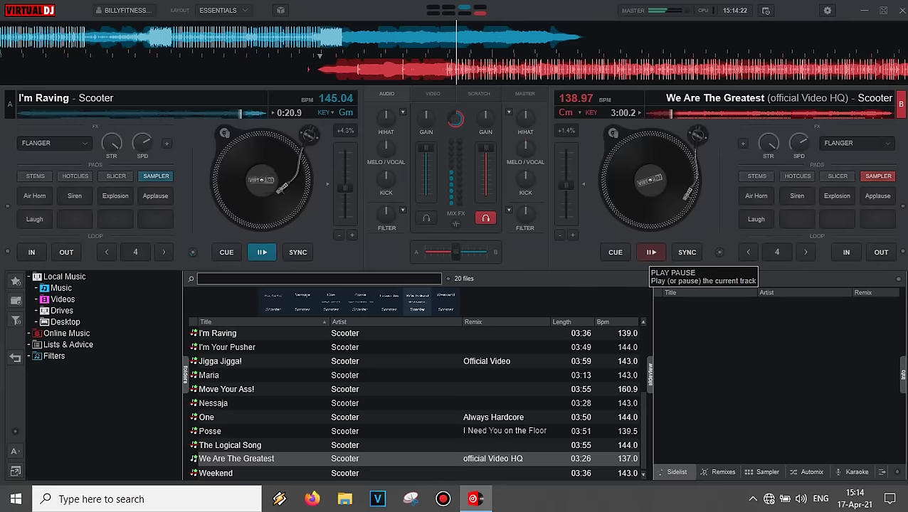
pyautogui.click(651, 252)
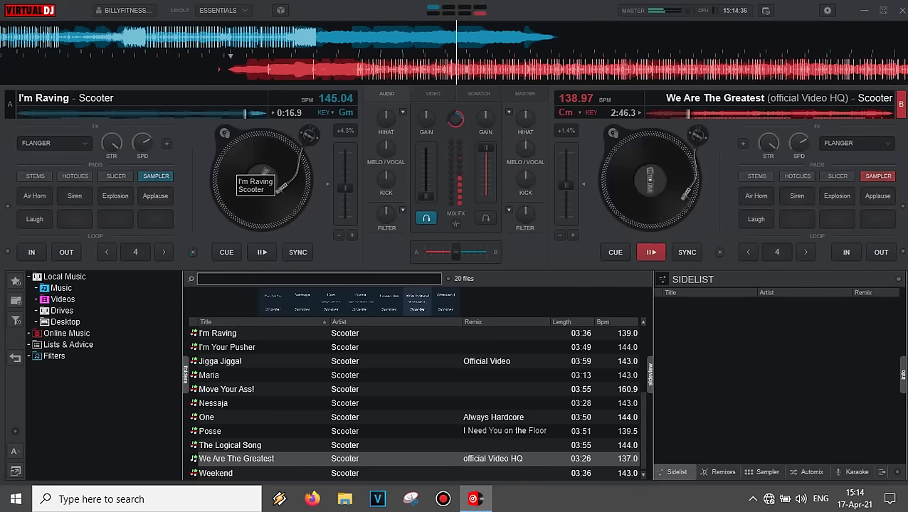
pyautogui.press('Return')
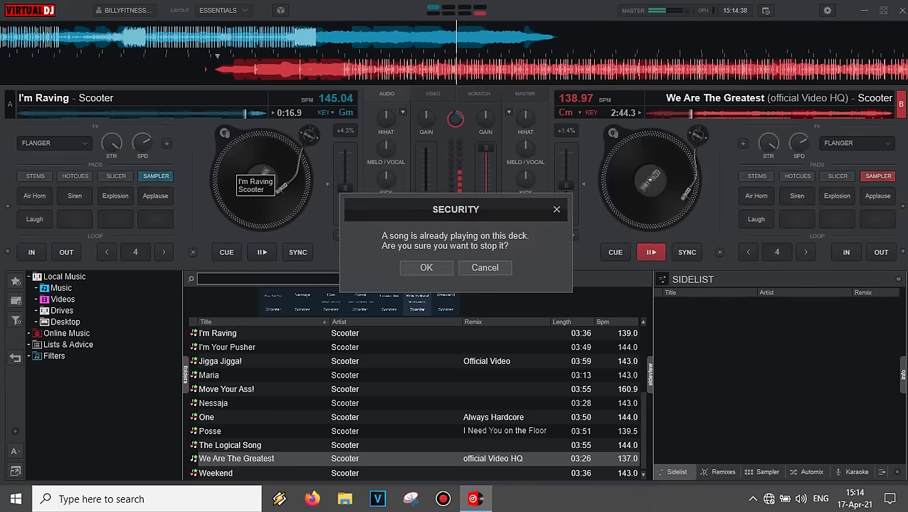
pyautogui.press('Escape')
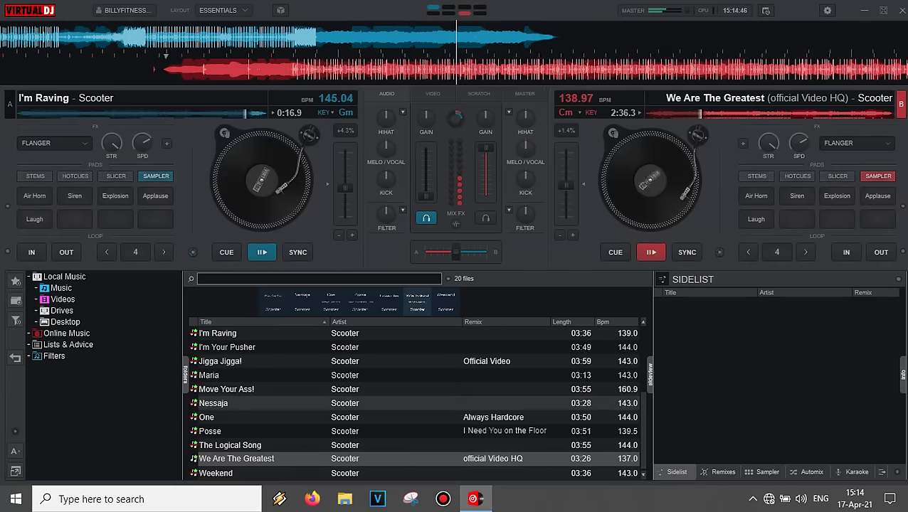
pyautogui.scroll(5, 413, 404)
pyautogui.scroll(-5, 416, 403)
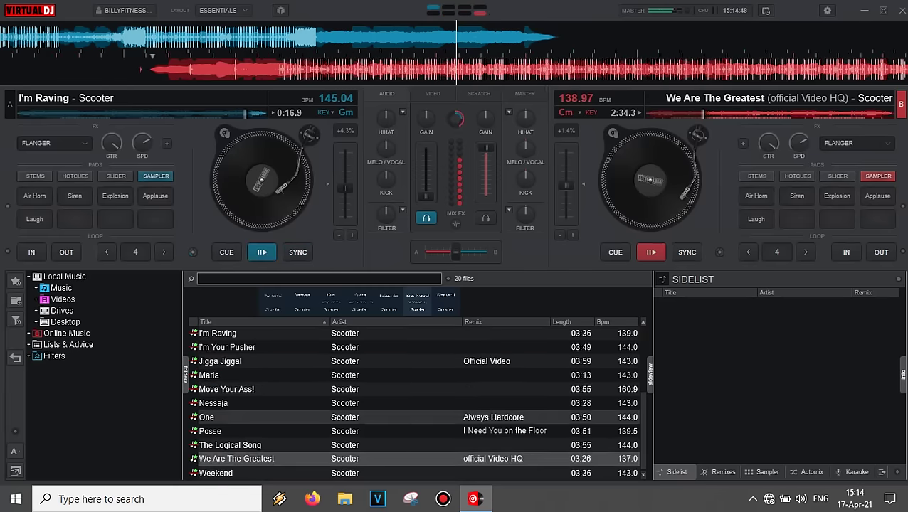